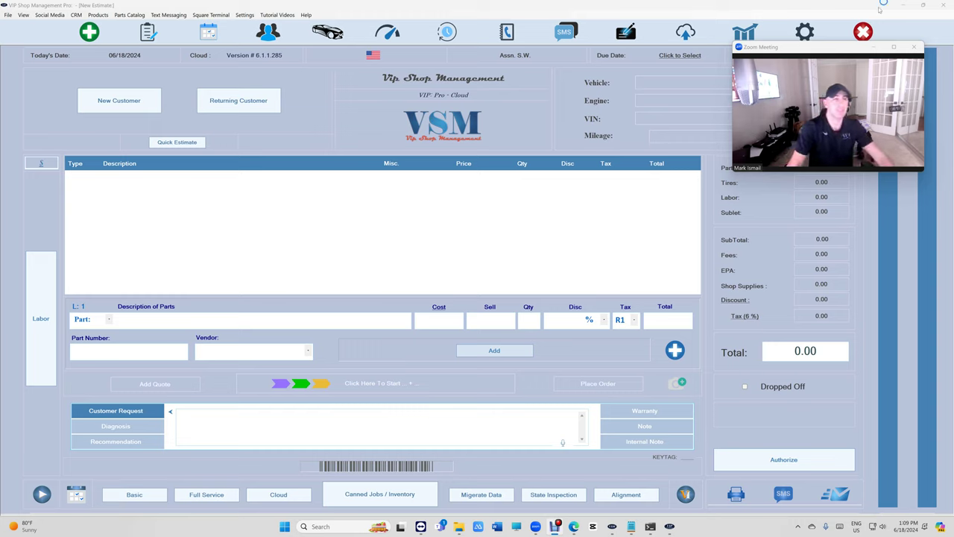
Step: Create a new estimate for the returning customer's 2024 Land Rover Range Rover Sport SE, searching for the customer by name
left_click(894, 46)
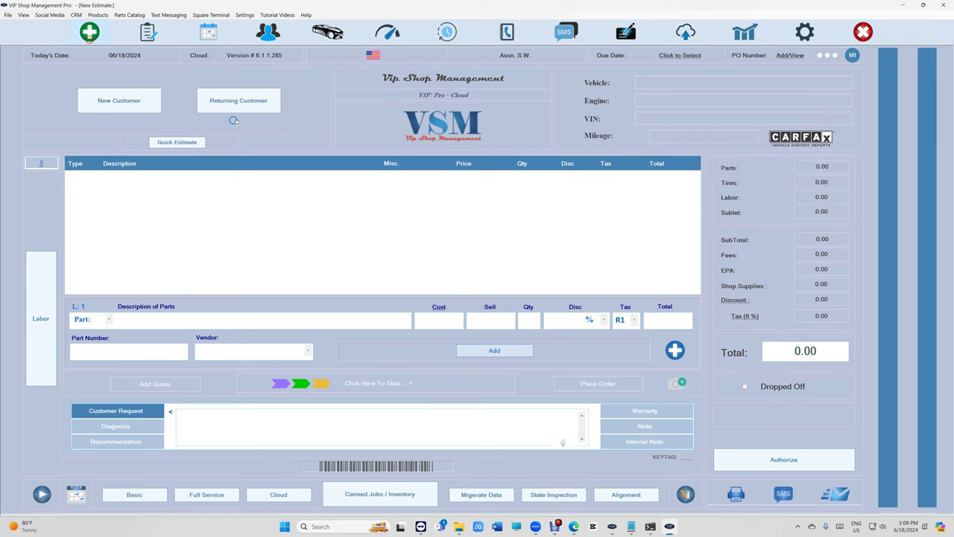
left_click(272, 110)
type("mark is")
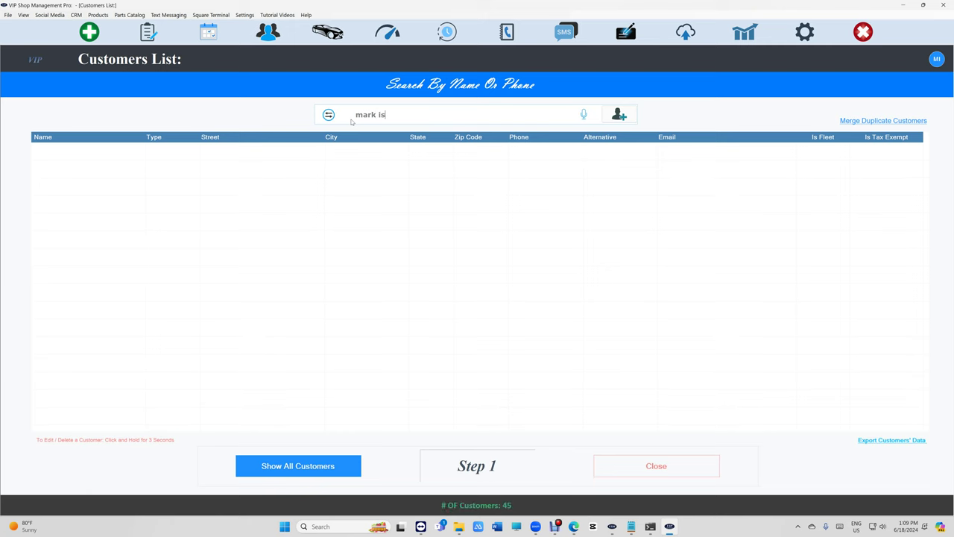
left_click(363, 150)
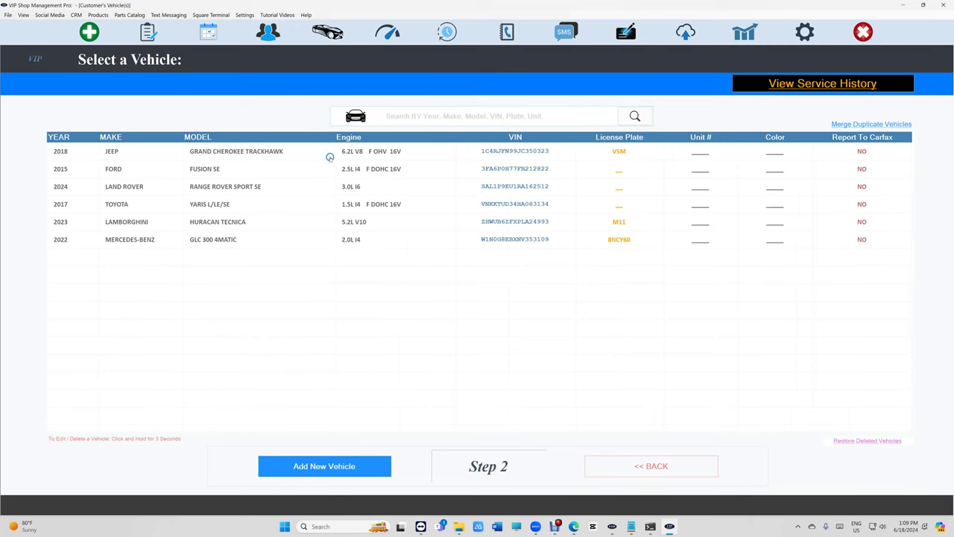
left_click(323, 186)
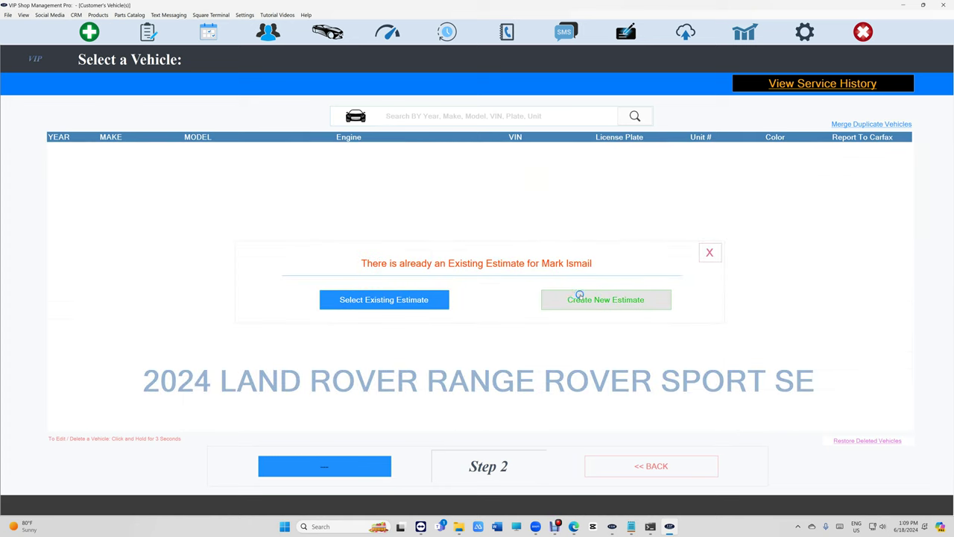
left_click(578, 297)
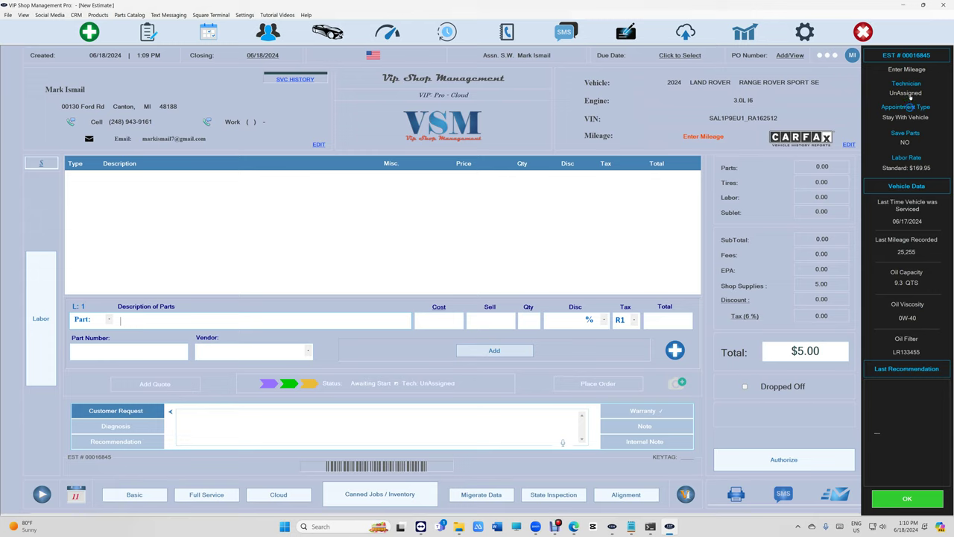
Step: Set the vehicle's mileage in and mileage out to 5,000 on the estimate
left_click(906, 70)
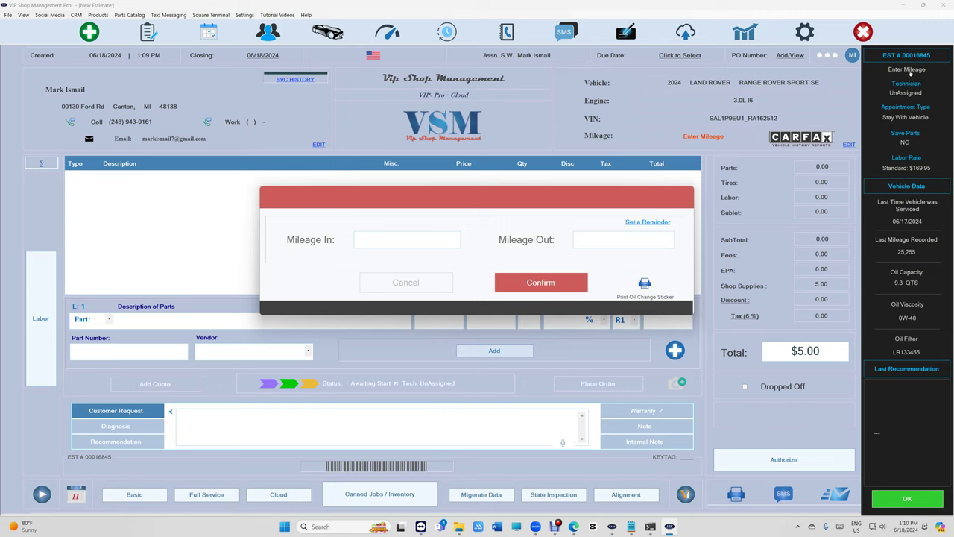
type("5000")
left_click(540, 283)
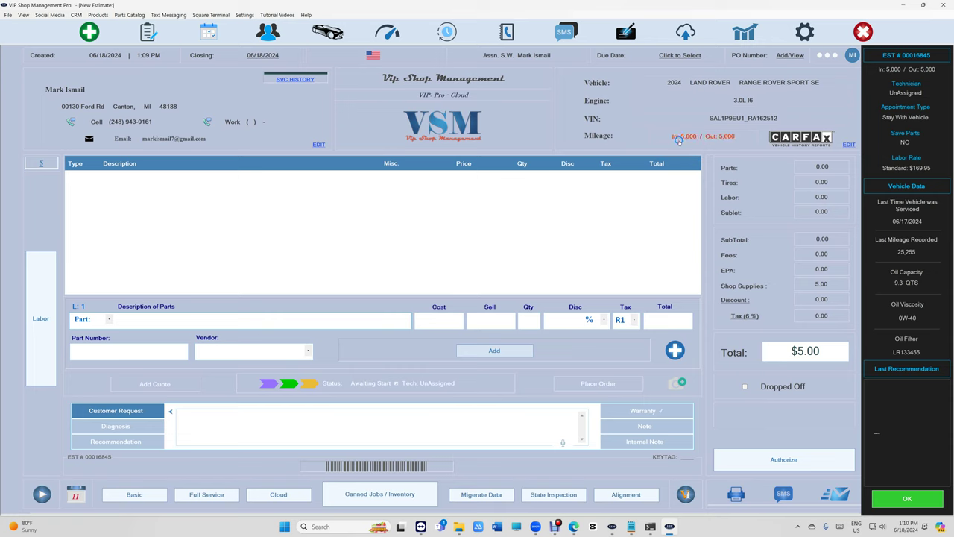
left_click(685, 138)
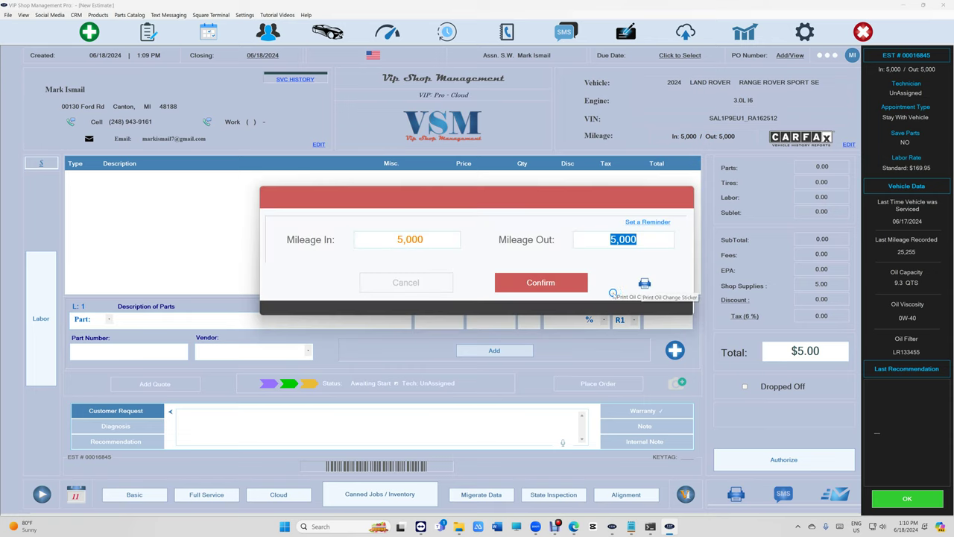
left_click(412, 288)
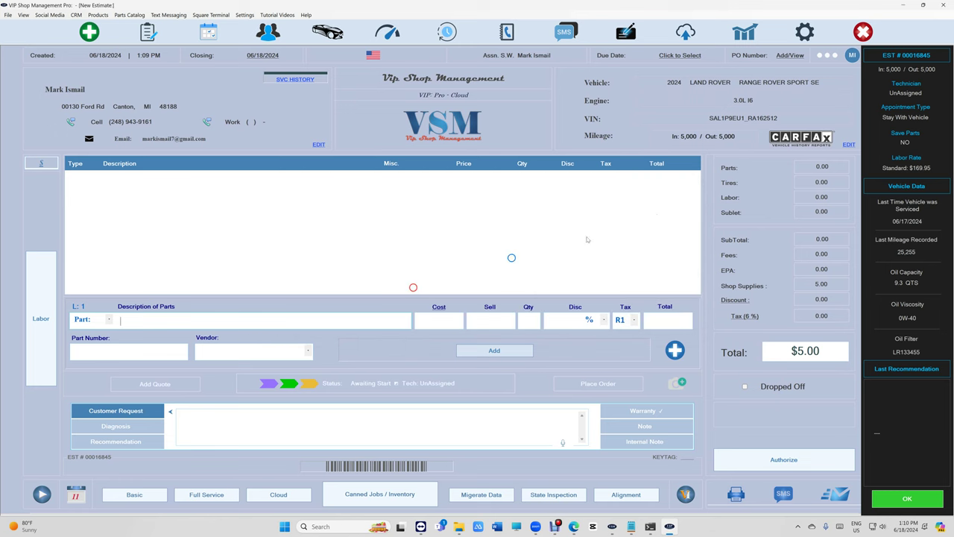
Step: Assign the first listed technician to the Range Rover estimate
left_click(902, 95)
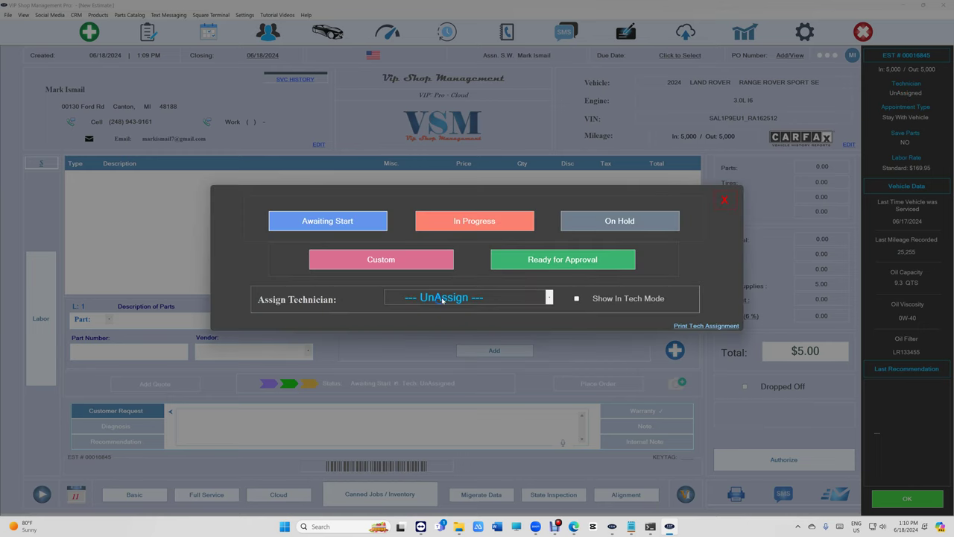
left_click(455, 298)
left_click(455, 311)
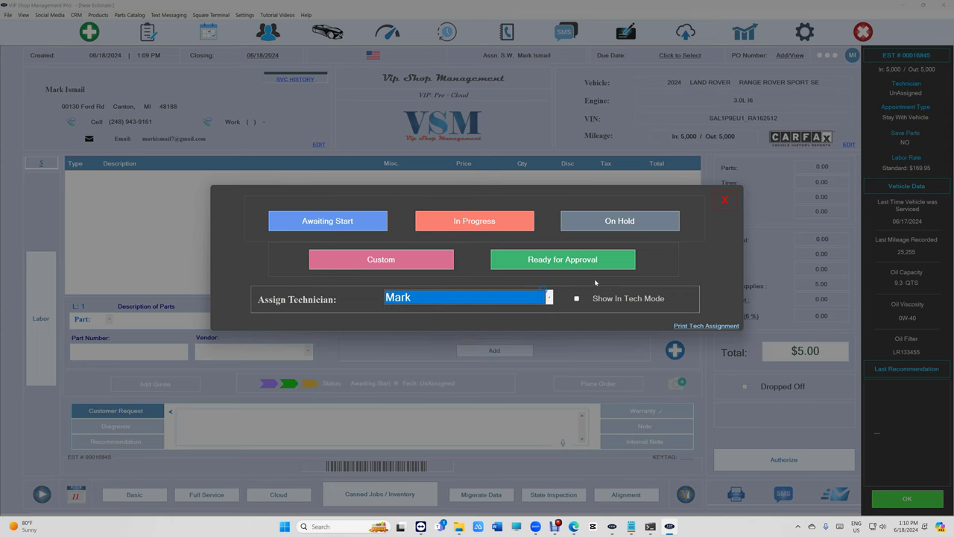
left_click(723, 202)
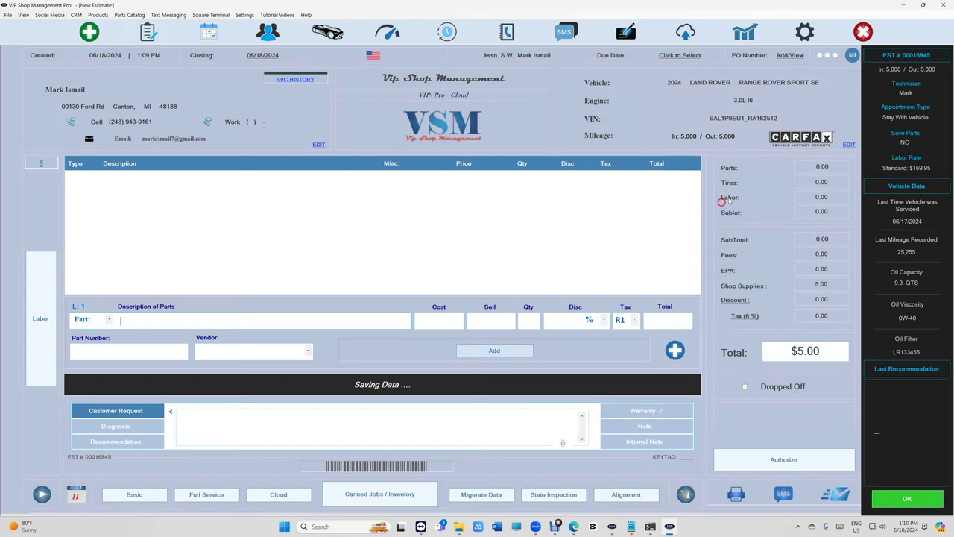
Step: Switch the appointment type to Drop-off Vehicle and back to Stay With Vehicle, and try the Save Parts option
left_click(905, 117)
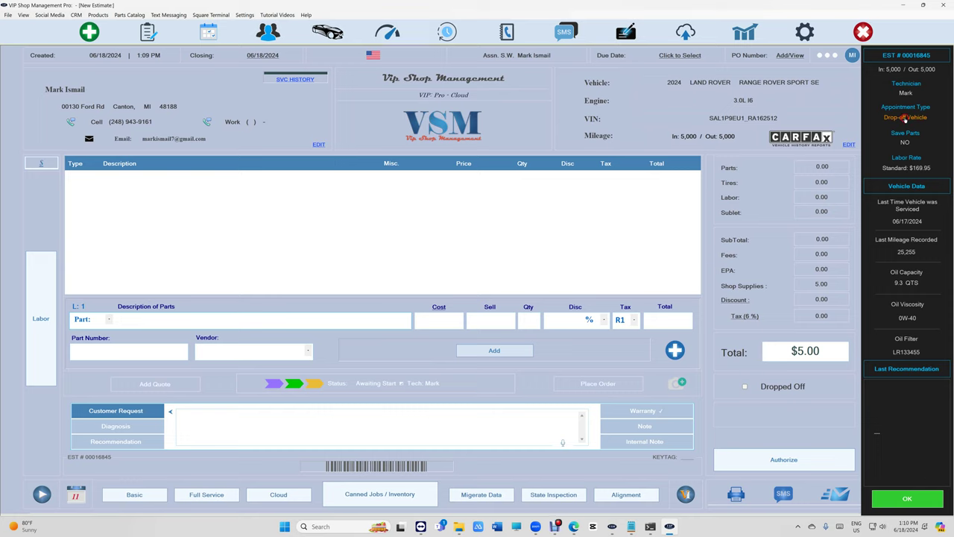
left_click(905, 118)
left_click(906, 142)
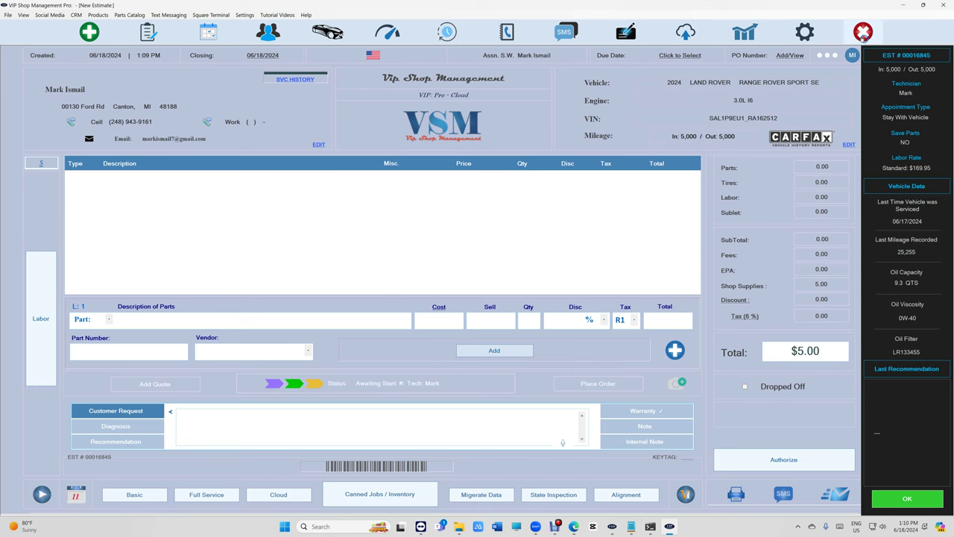
Step: Review the shop's hourly labor rates in the general settings, save them and exit the settings
left_click(804, 34)
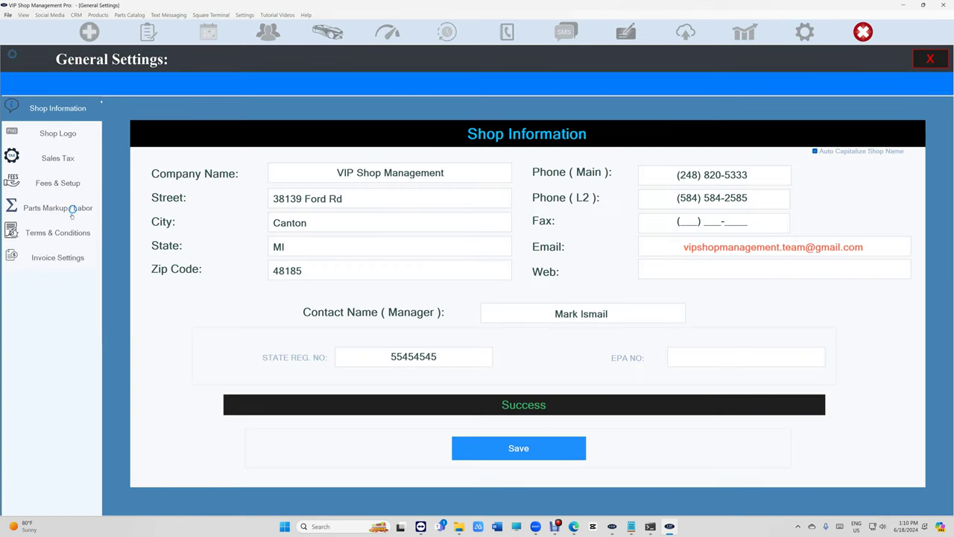
left_click(64, 205)
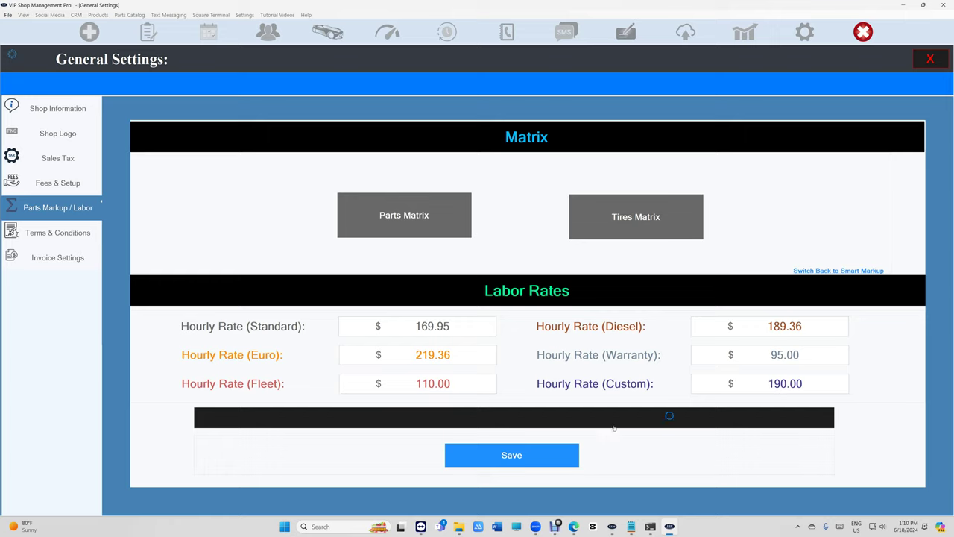
left_click(520, 457)
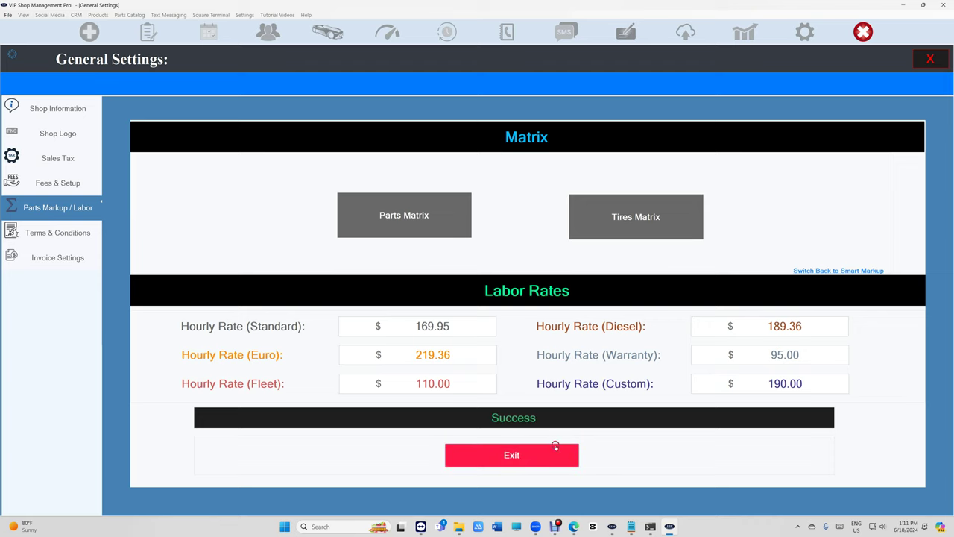
left_click(557, 447)
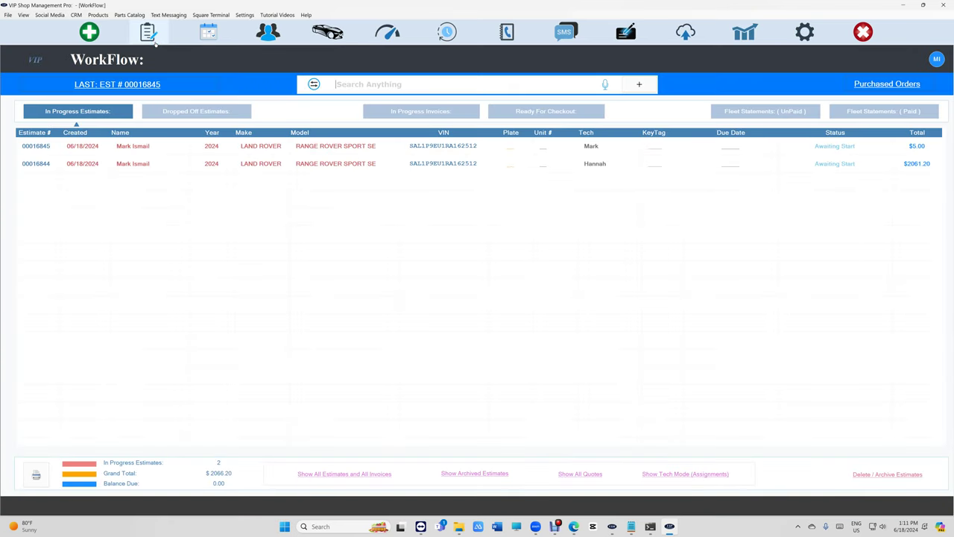
Step: Reopen the in-progress Range Rover estimate and set its labor rate to Euro, $219.36
double_click(258, 148)
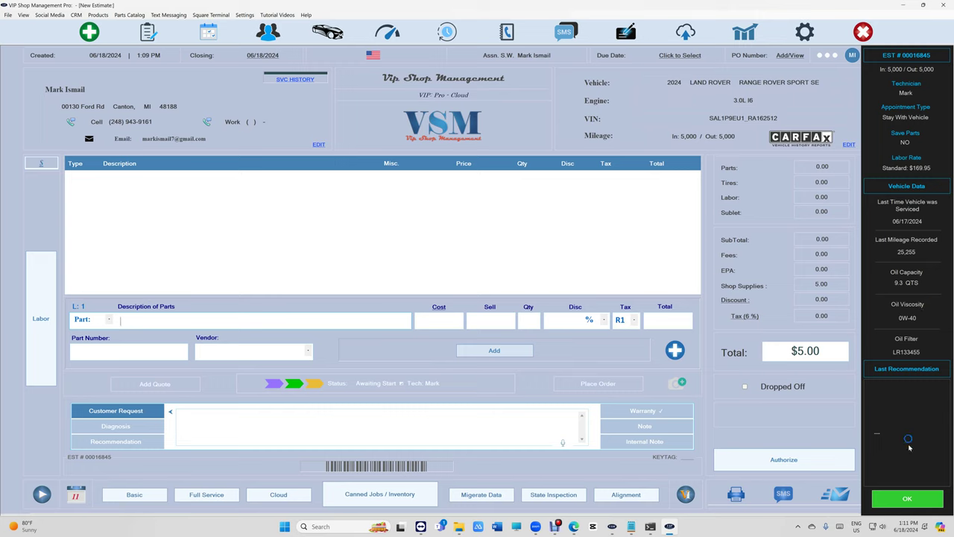
left_click(908, 492)
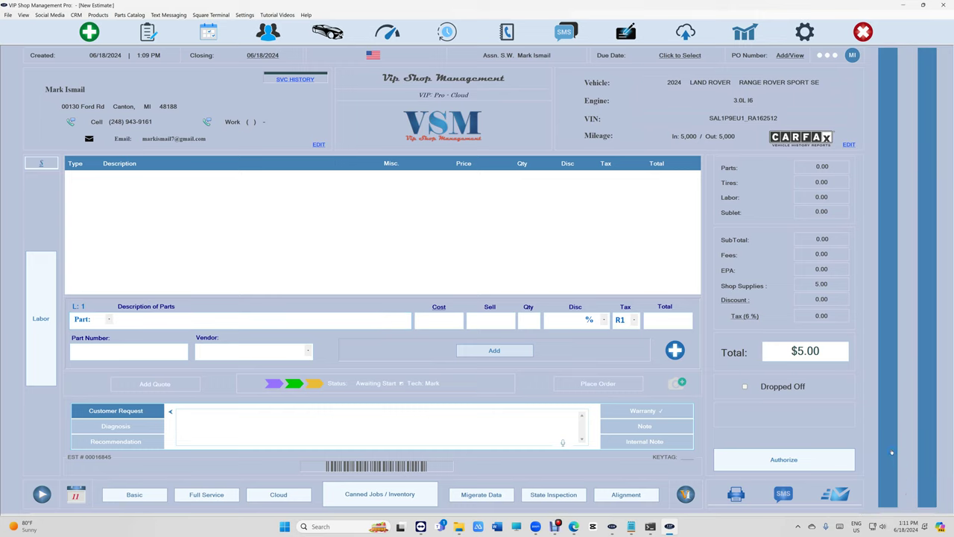
mouse_move(891, 449)
left_click(907, 501)
mouse_move(885, 255)
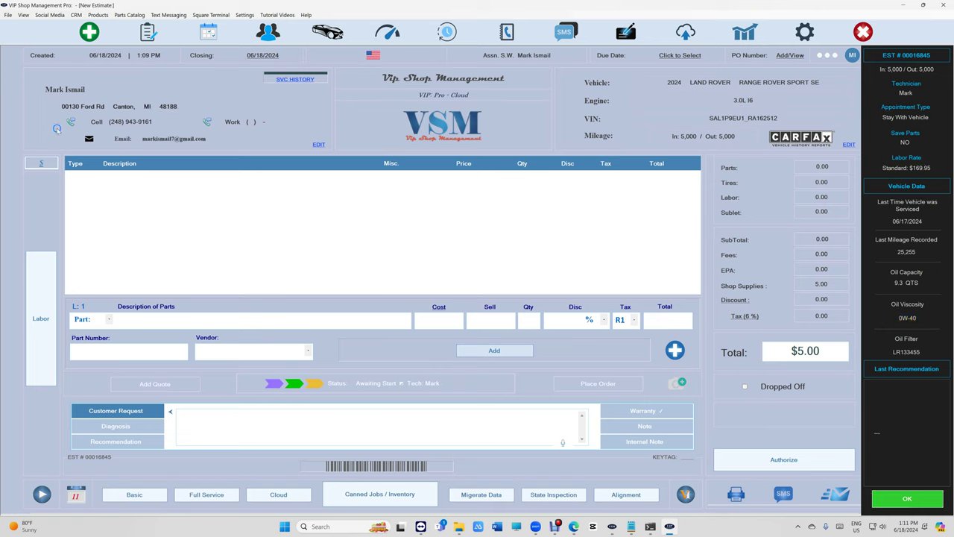
left_click(906, 170)
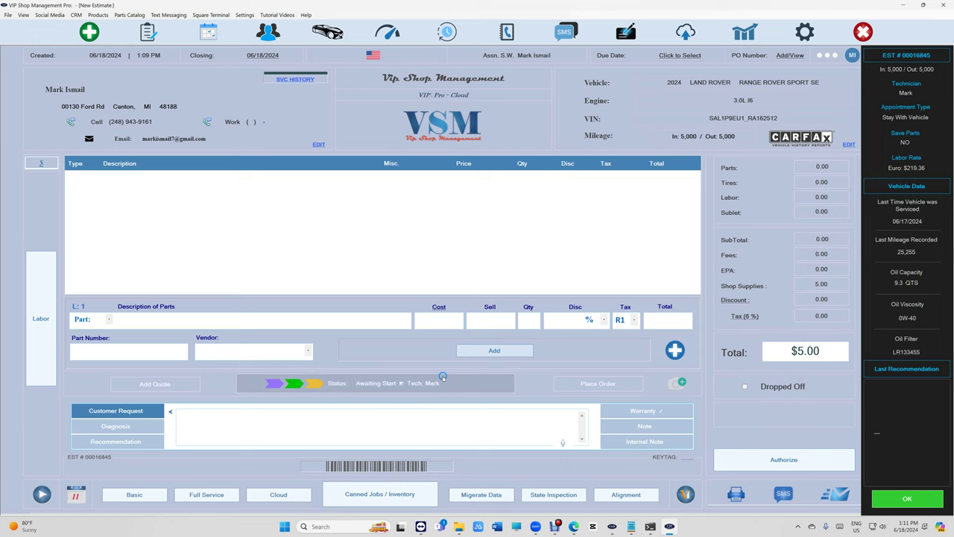
Step: Open the AutoZone parts catalog from the estimate and search it for "air filter"
left_click(673, 350)
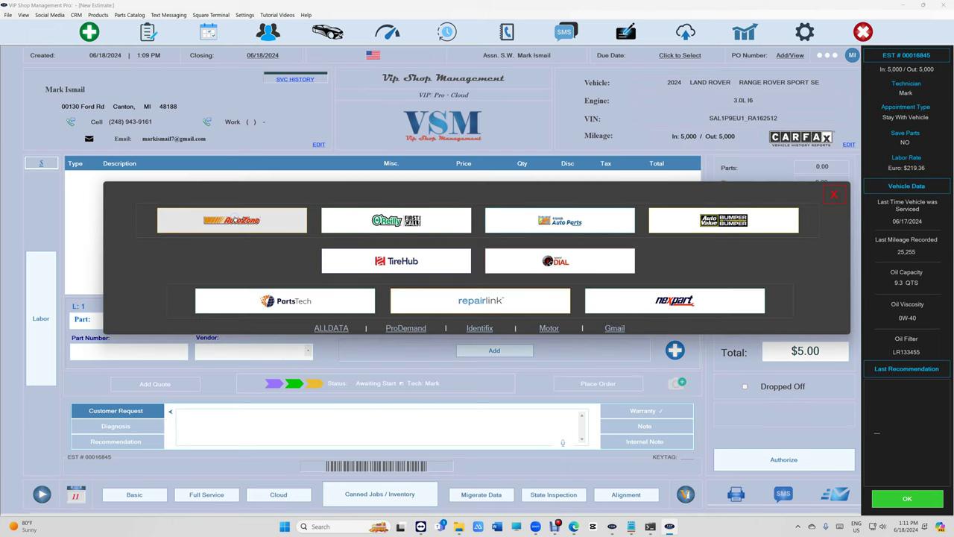
left_click(834, 194)
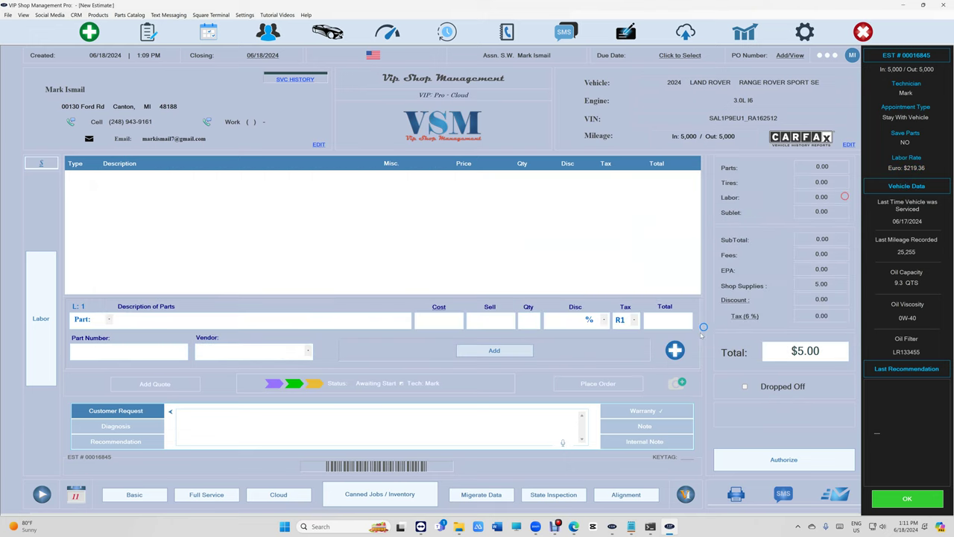
left_click(665, 354)
left_click(248, 220)
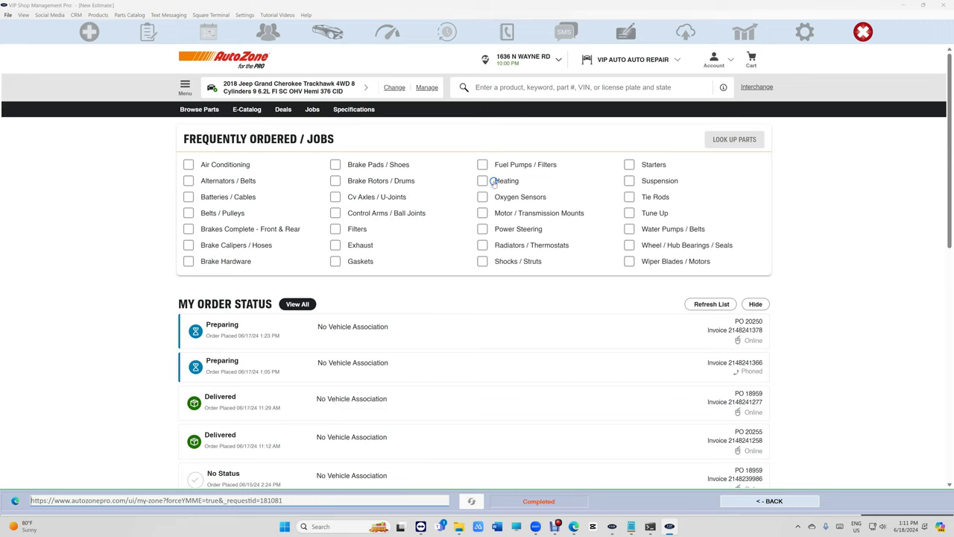
left_click(515, 87)
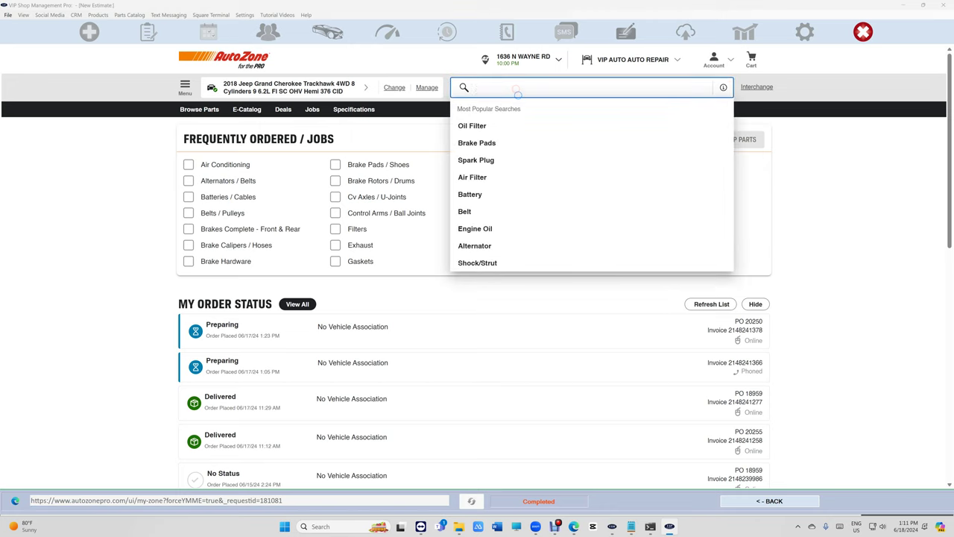
type("air filter")
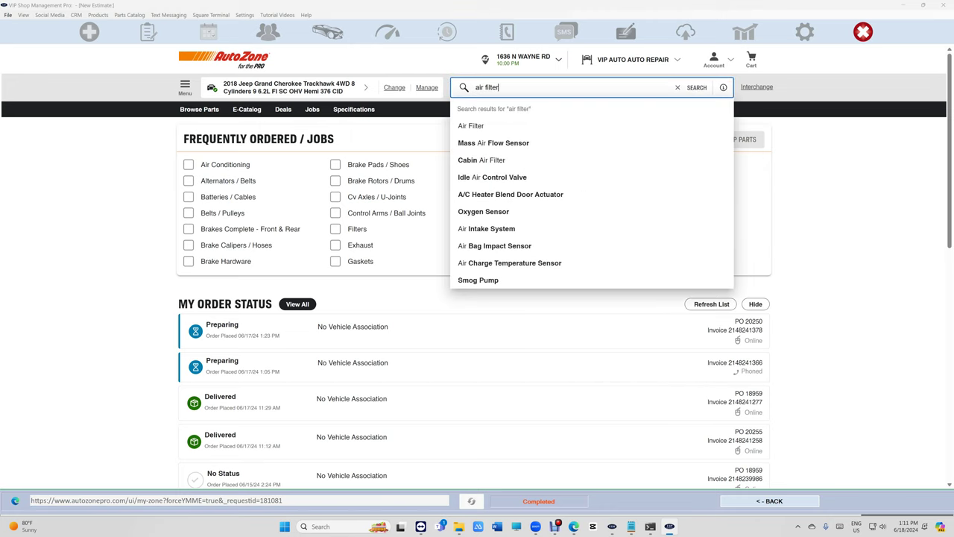
key("Return")
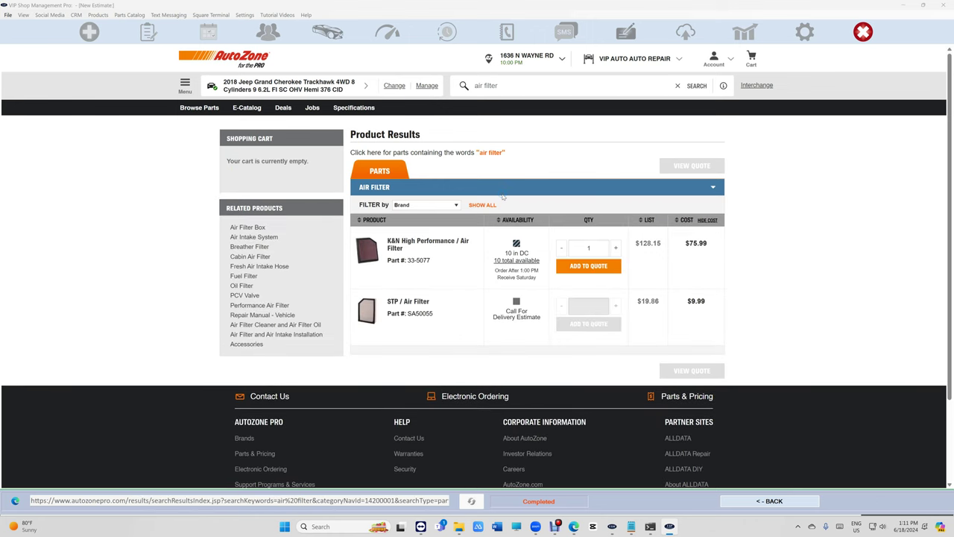
Step: Add one K&N High Performance Air Filter, part 33-5077, to the quote and transfer it to the estimate
left_click(576, 266)
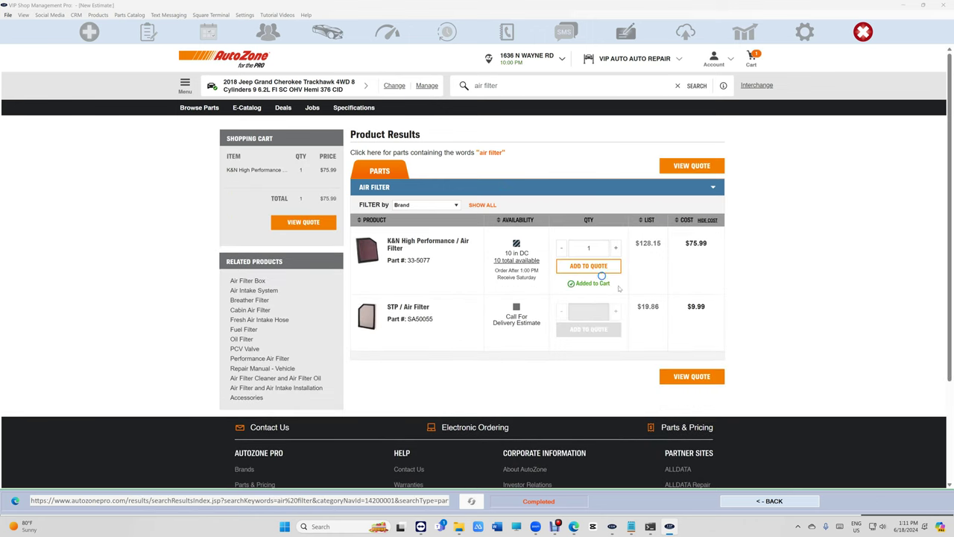
left_click(707, 377)
left_click(682, 277)
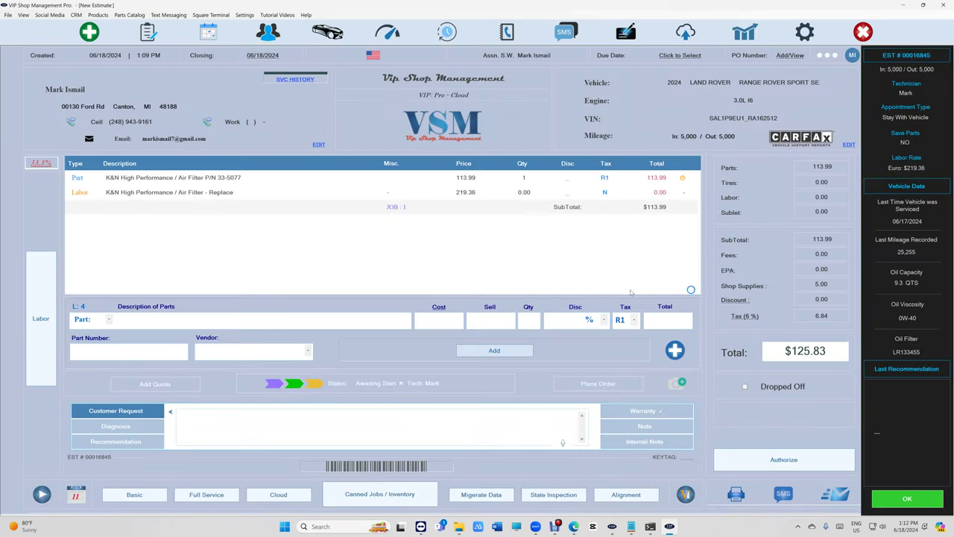
Step: Update the air filter replacement labor line to 0.30 hours and close the estimate's side summary
left_click(501, 194)
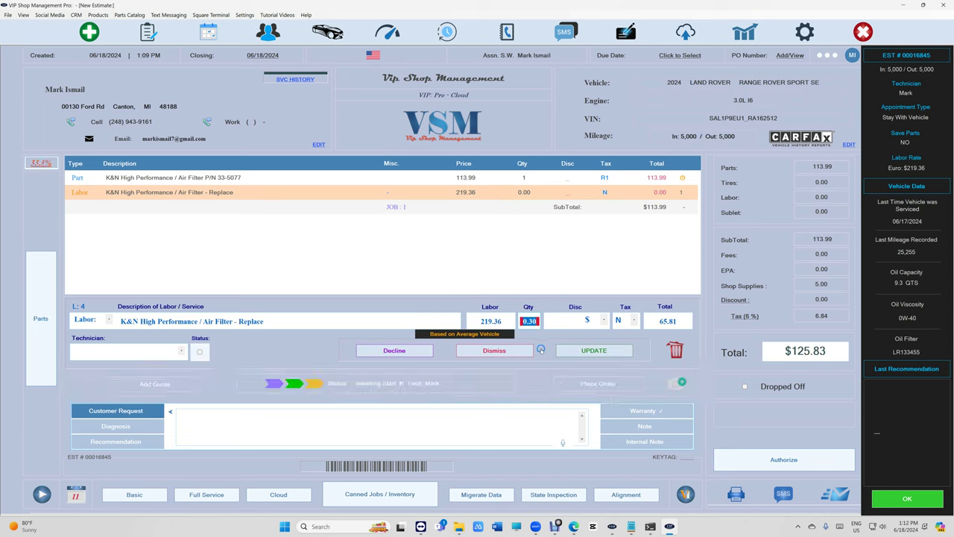
left_click(594, 350)
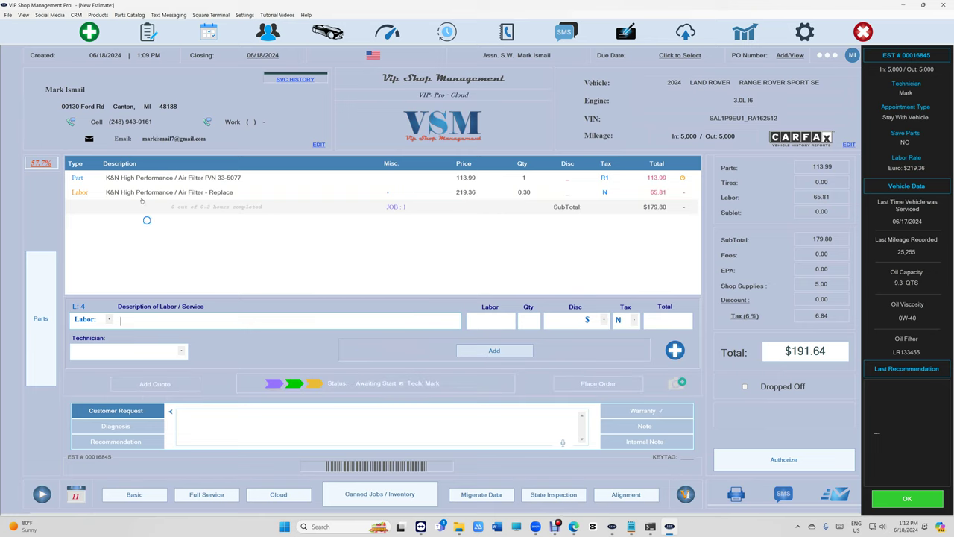
left_click(884, 497)
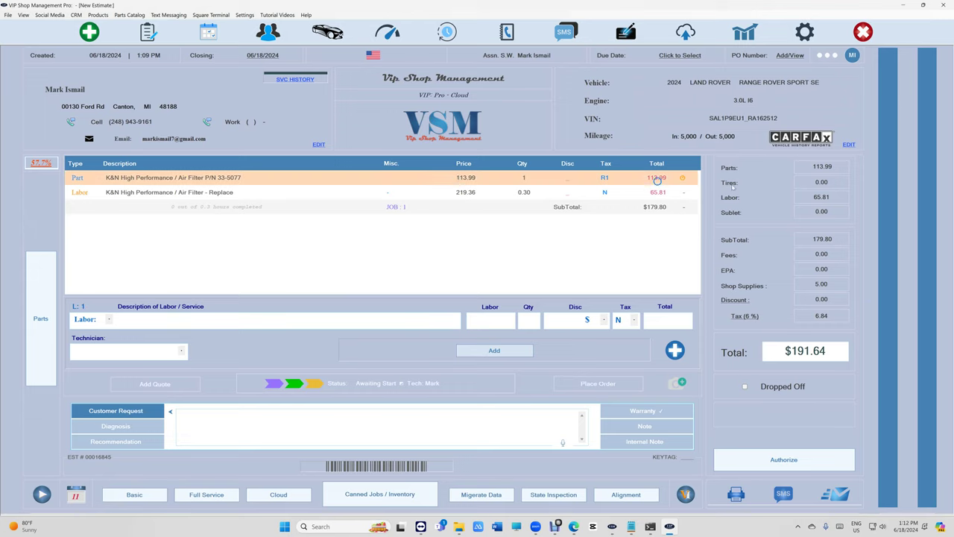
Step: Open the in-progress invoice for the 2018 Jeep Grand Cherokee Trackhawk from the workflow
left_click(153, 33)
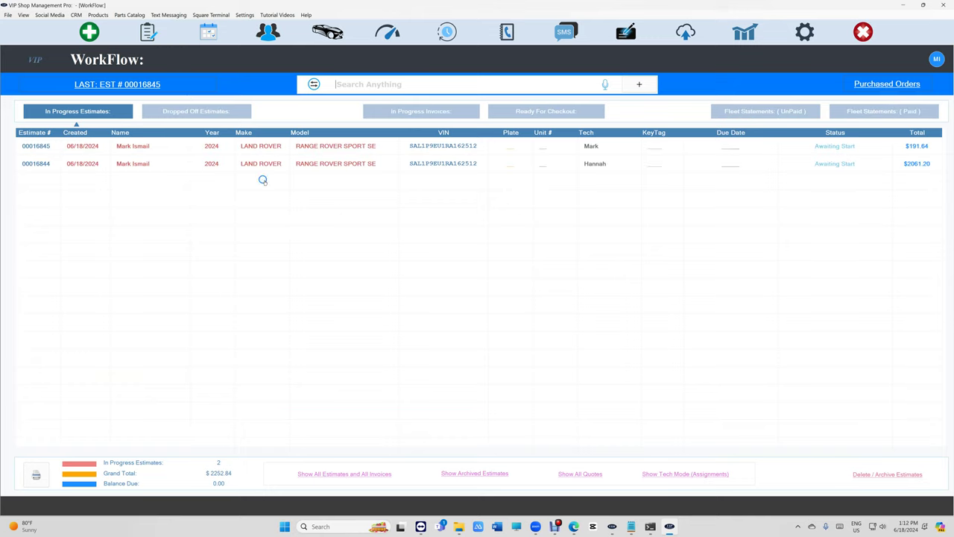
left_click(410, 111)
double_click(384, 145)
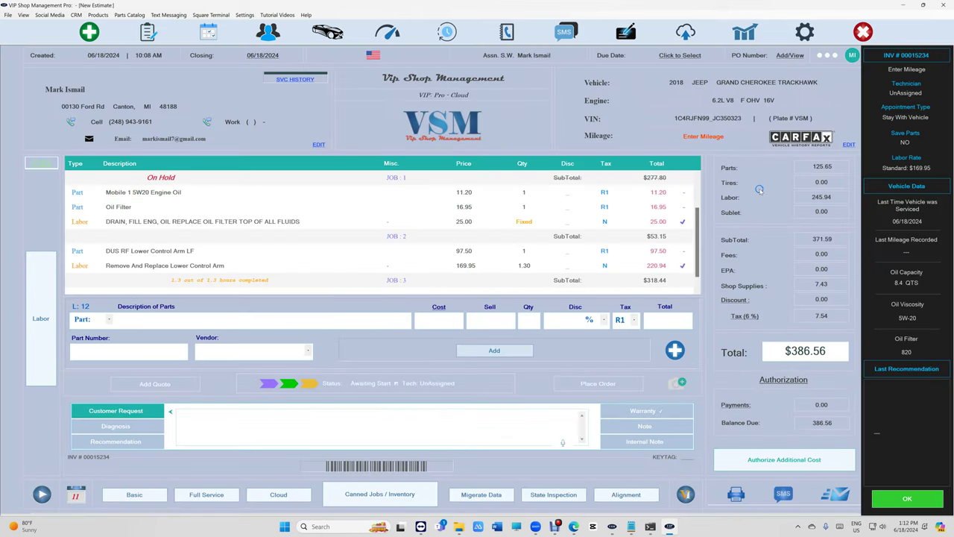
Step: Open the newest in-progress estimate for the 2024 Land Rover Range Rover Sport SE from the workflow
left_click(148, 31)
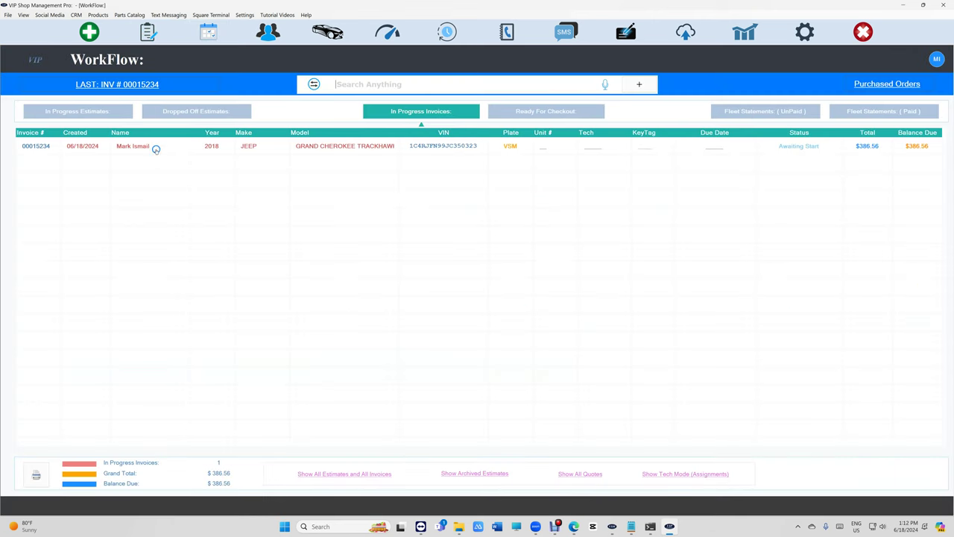
left_click(101, 112)
double_click(223, 149)
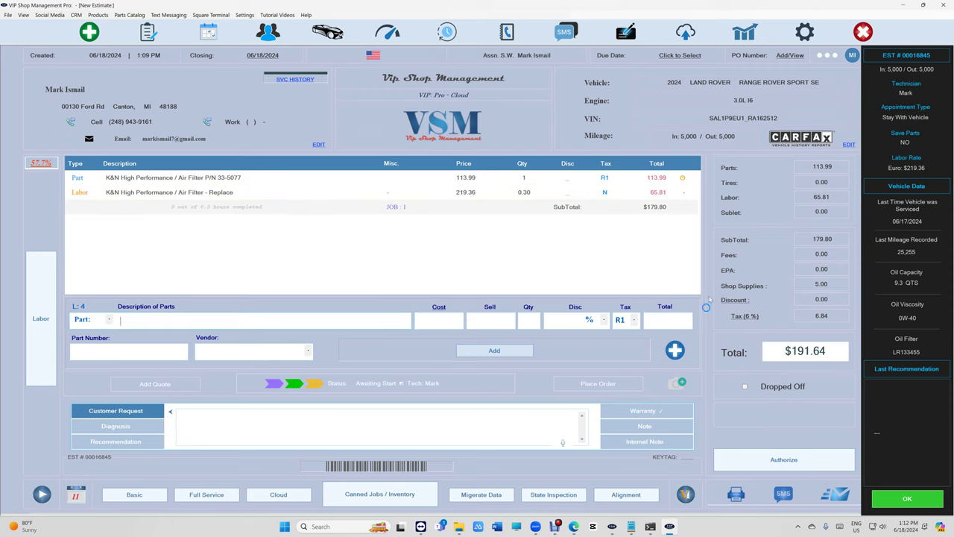
Step: Open the 2018 Jeep Grand Cherokee Trackhawk's in-progress invoice, return to the workflow and reopen the same invoice
left_click(151, 33)
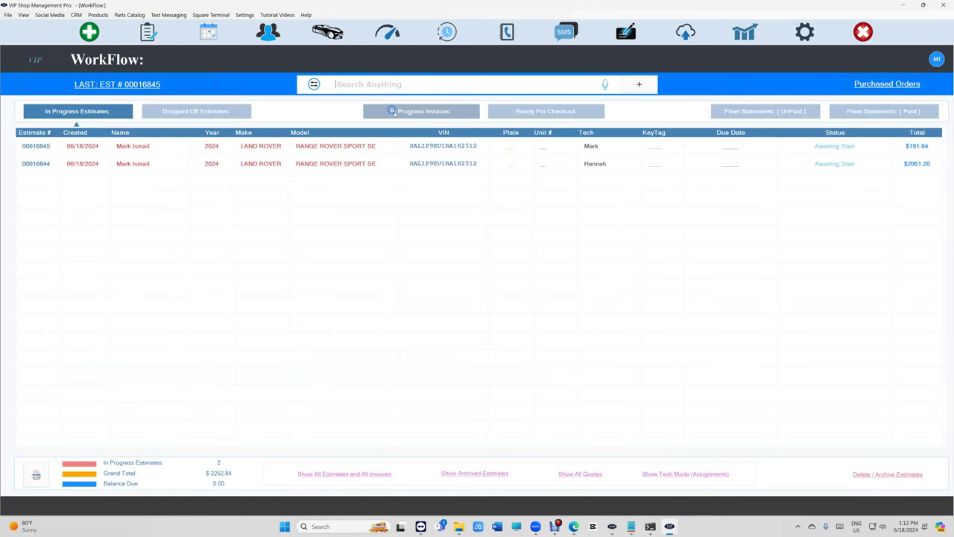
left_click(392, 112)
double_click(386, 148)
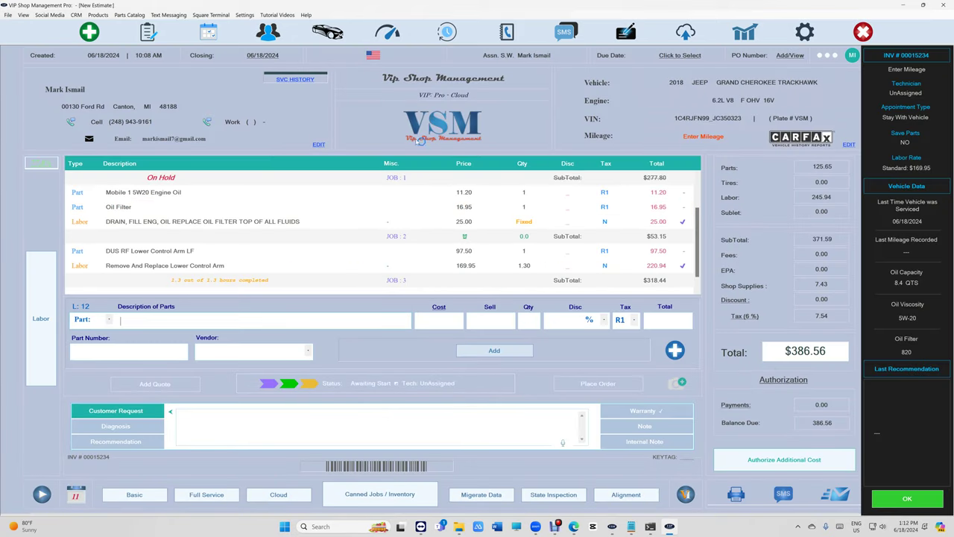
left_click(163, 33)
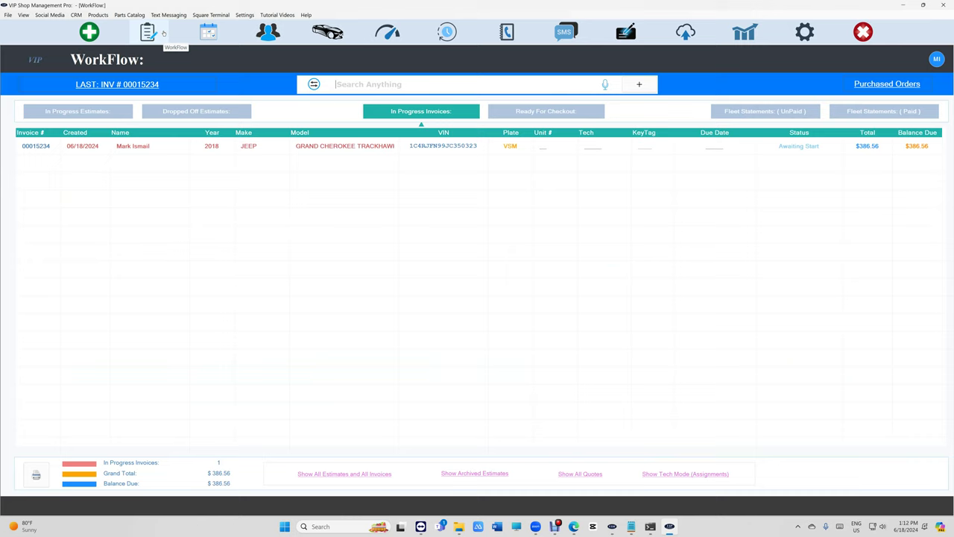
double_click(384, 148)
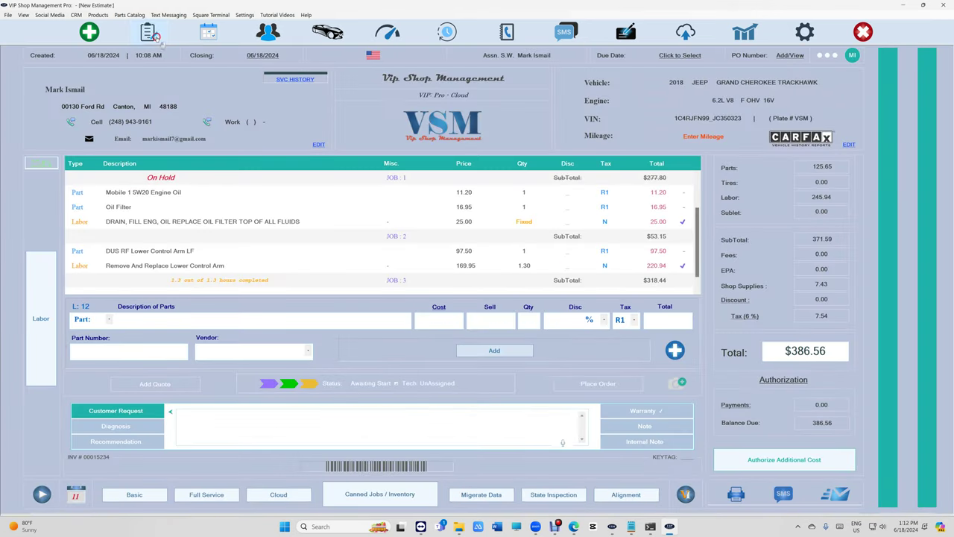
Step: Reopen the Range Rover Sport's air filter estimate and add an oil change job with Mobile 1 5W20 Engine Oil, Oil Filter and fixed 25.00 labor
left_click(161, 34)
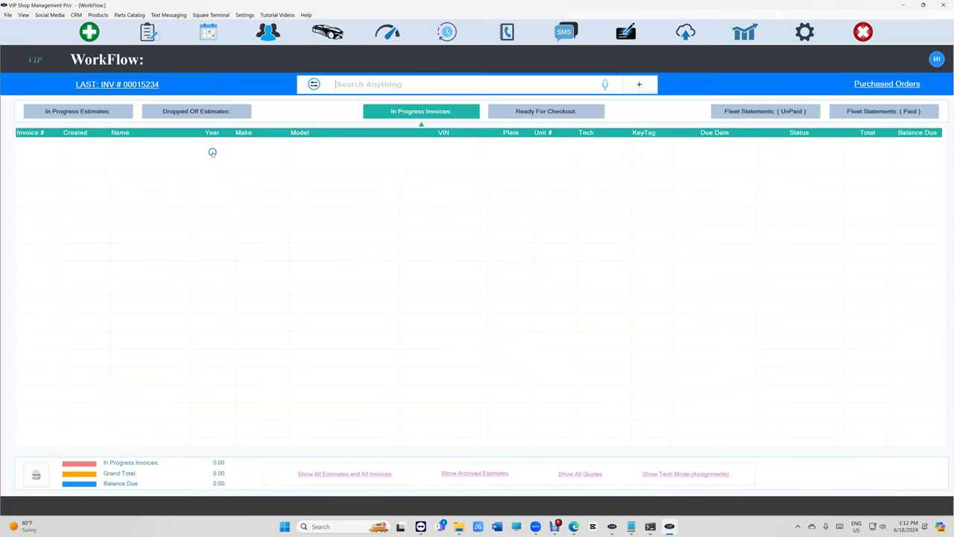
left_click(78, 111)
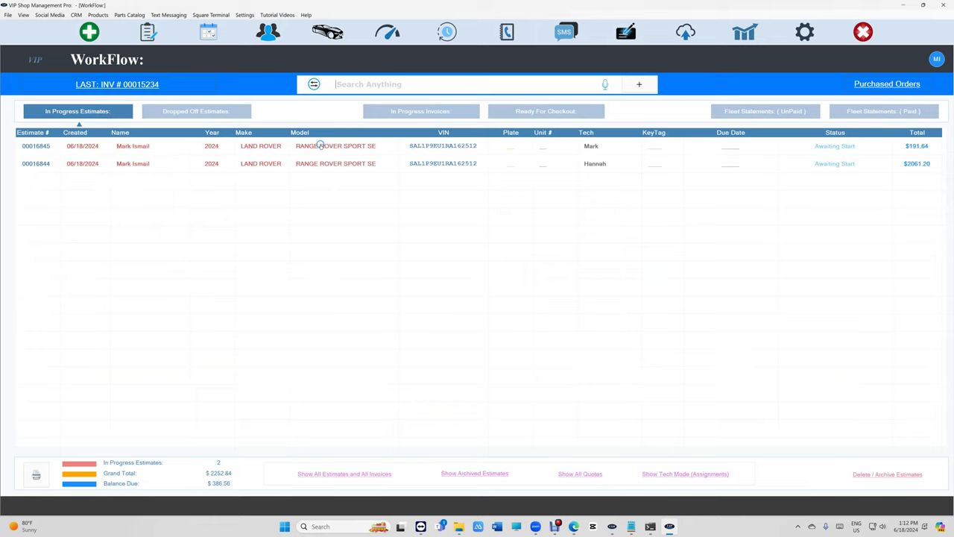
double_click(320, 146)
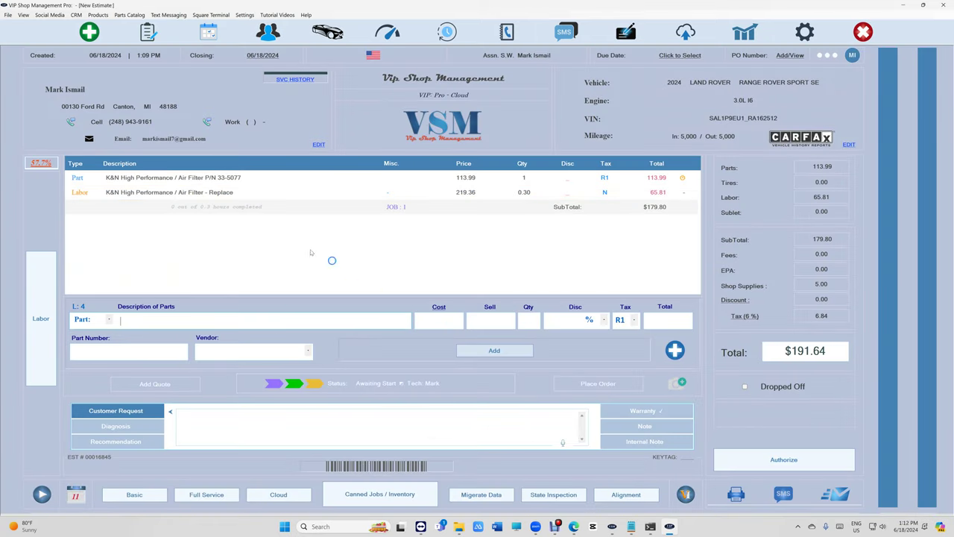
left_click(424, 207)
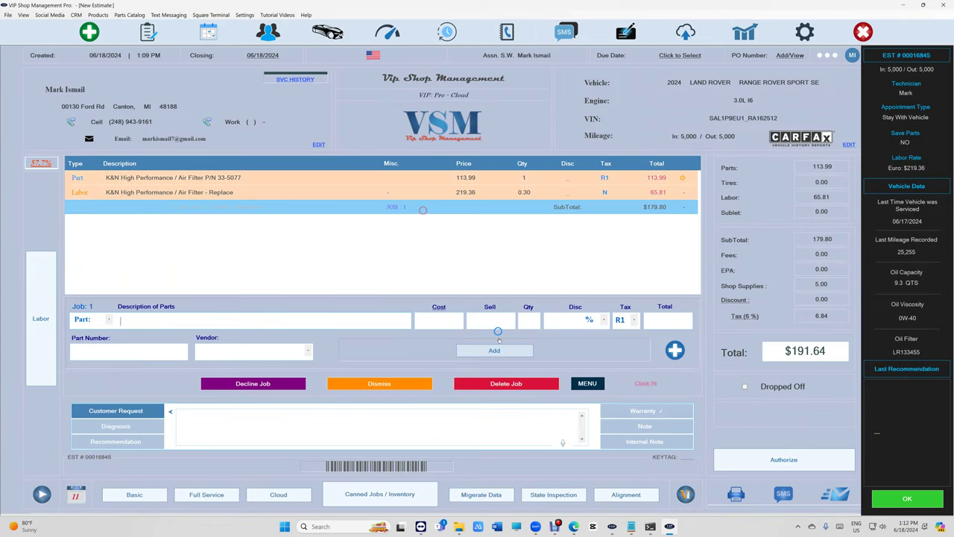
left_click(406, 383)
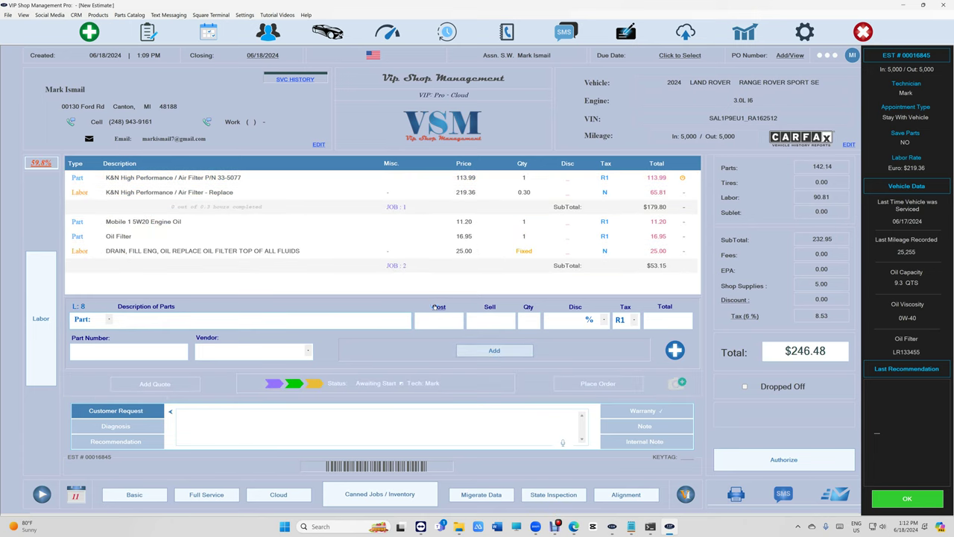
Step: Try a quantity of 15 on the oil change labor line, restore it to 1 and update the line
left_click(504, 253)
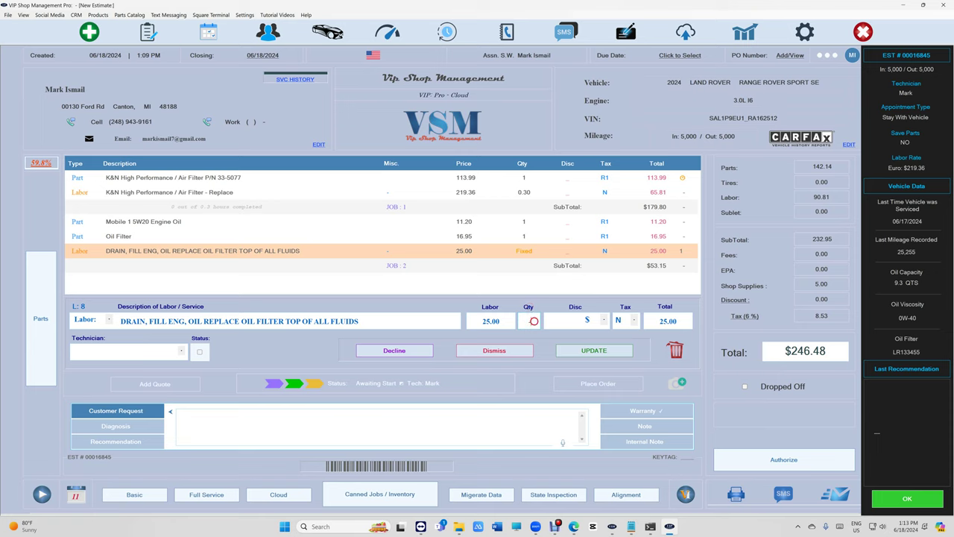
left_click(534, 320)
type("5")
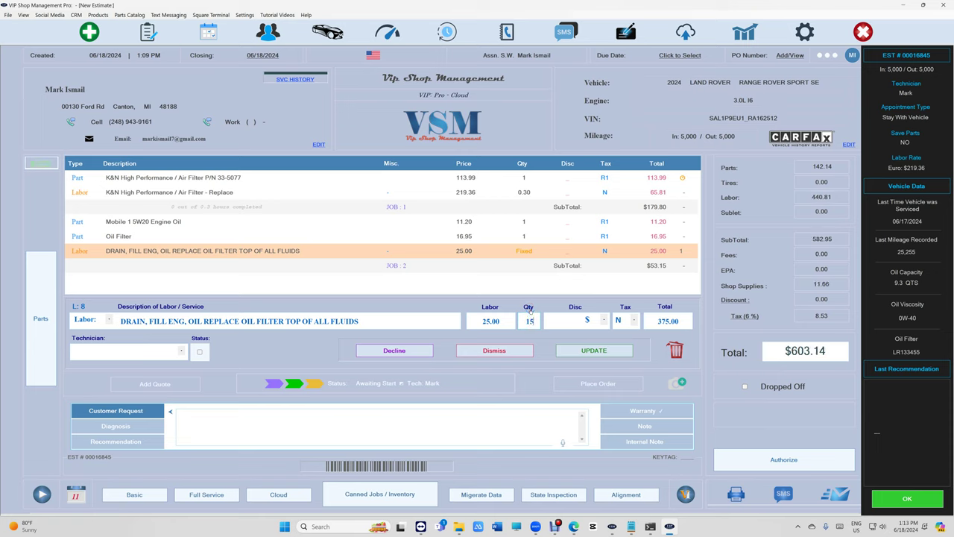
left_click(528, 306)
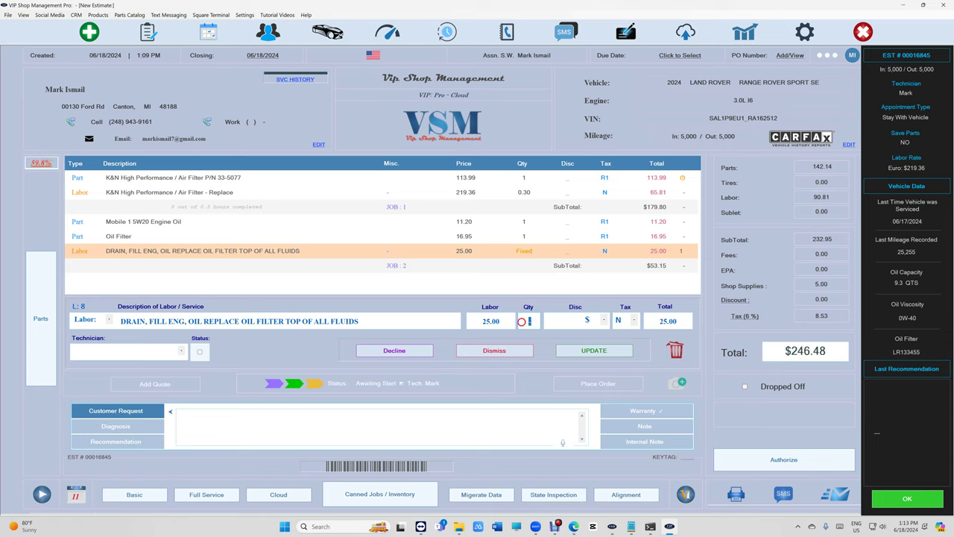
left_click(578, 347)
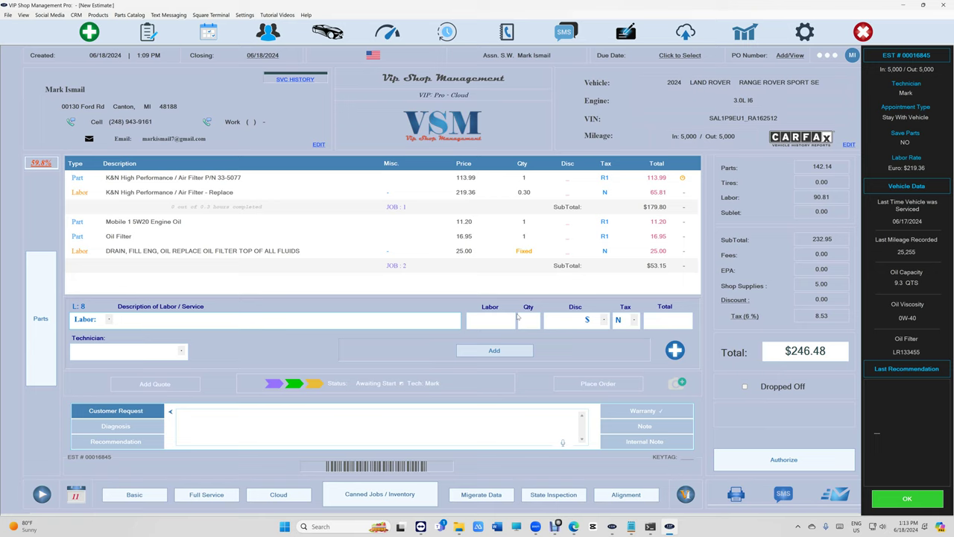
Step: Add the note "Oil was too dark" beneath the oil change labor line
left_click(356, 251)
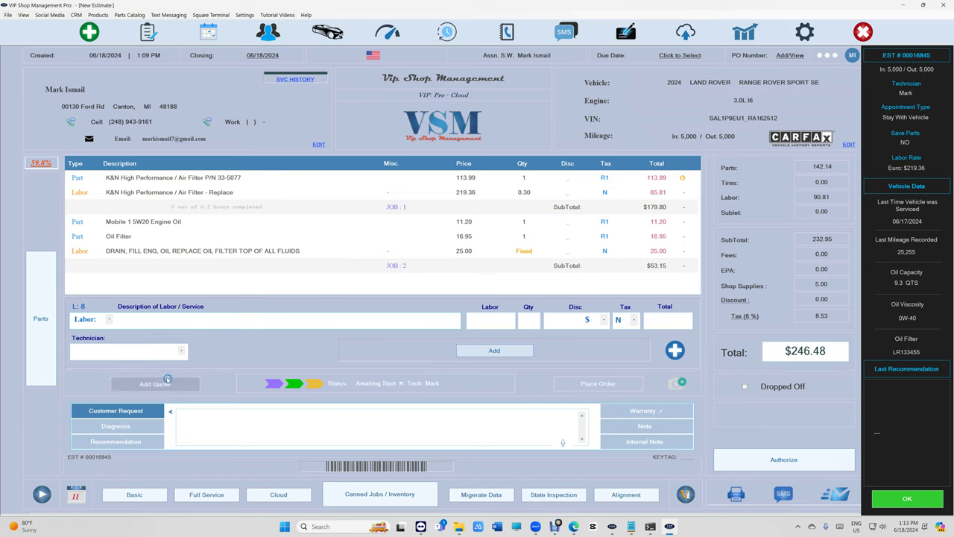
left_click(89, 319)
left_click(95, 373)
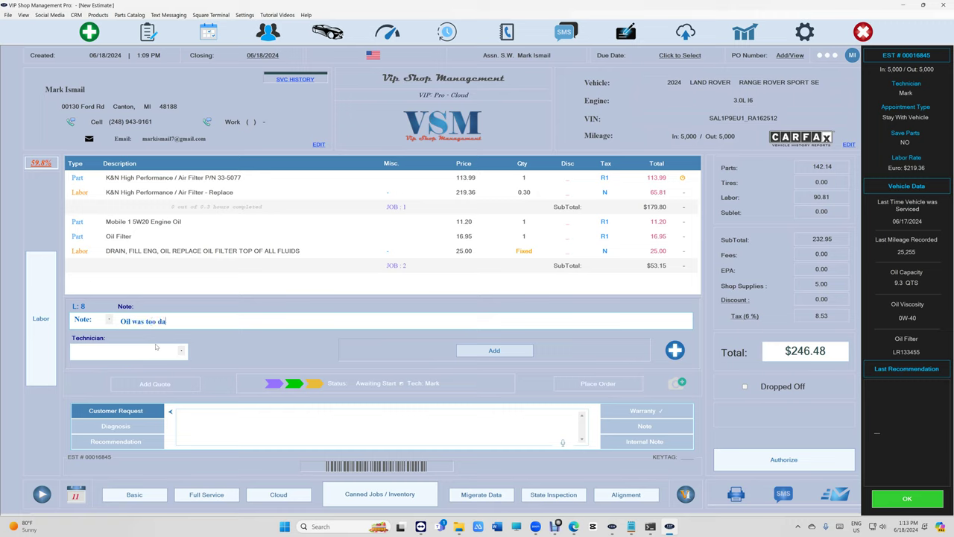
left_click(463, 356)
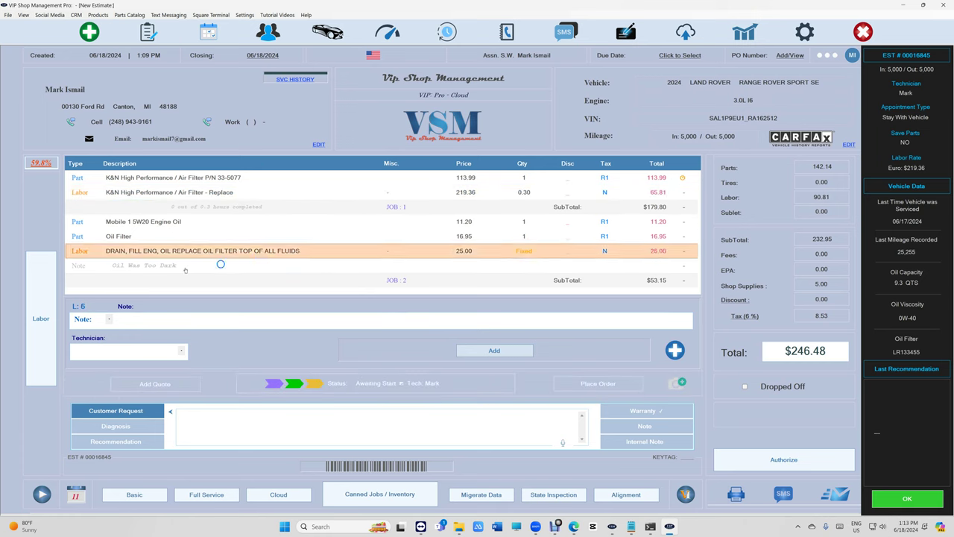
Step: Review the estimate in the print preview using Review & Sign and close the preview unsigned
left_click(736, 494)
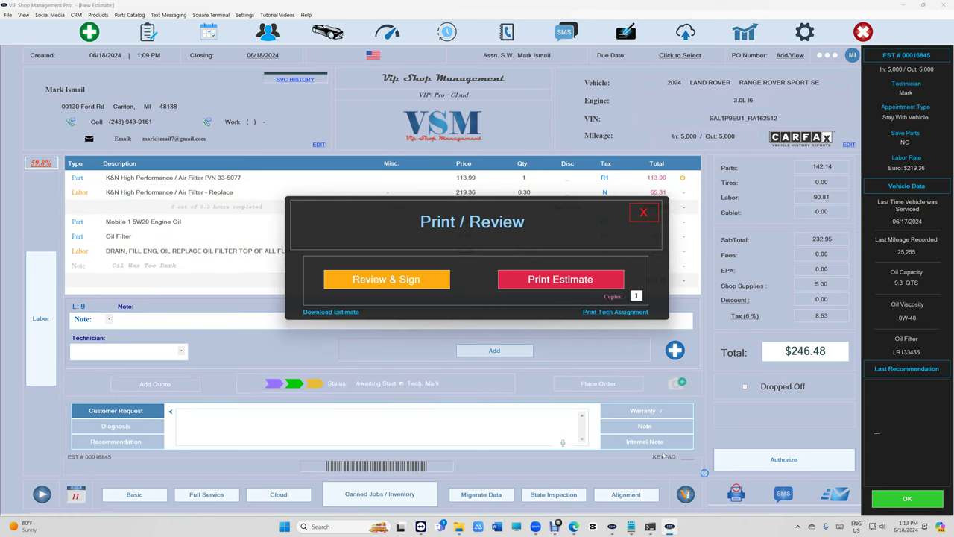
left_click(402, 286)
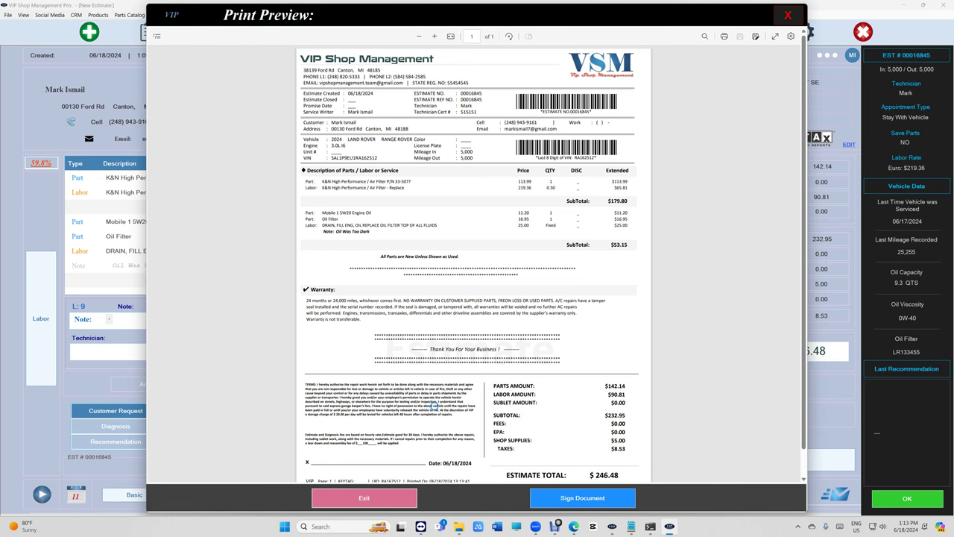
left_click(402, 502)
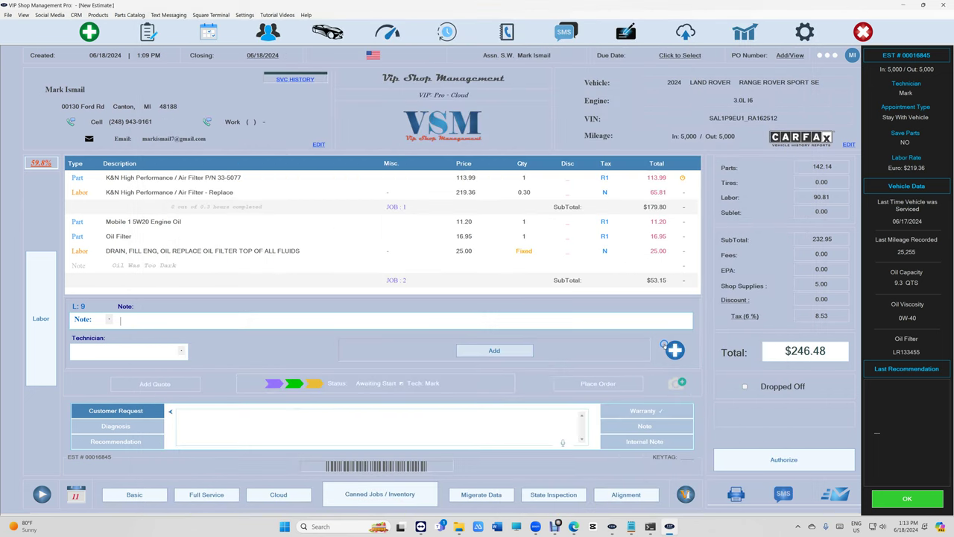
Step: Search TireHub for tire size 275/45R22 and add four Bridgestone Alenza AS Ultra tires to the estimate
left_click(426, 269)
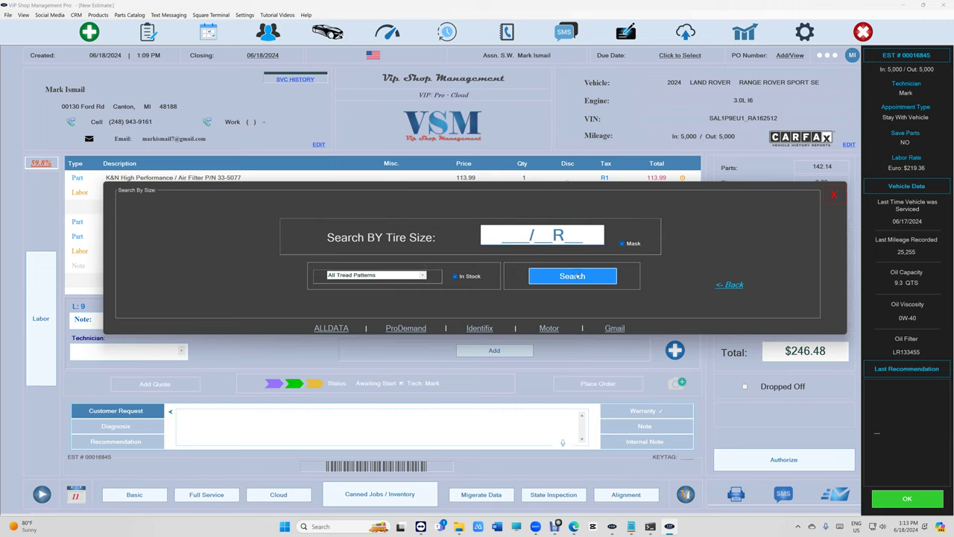
type("275/45R")
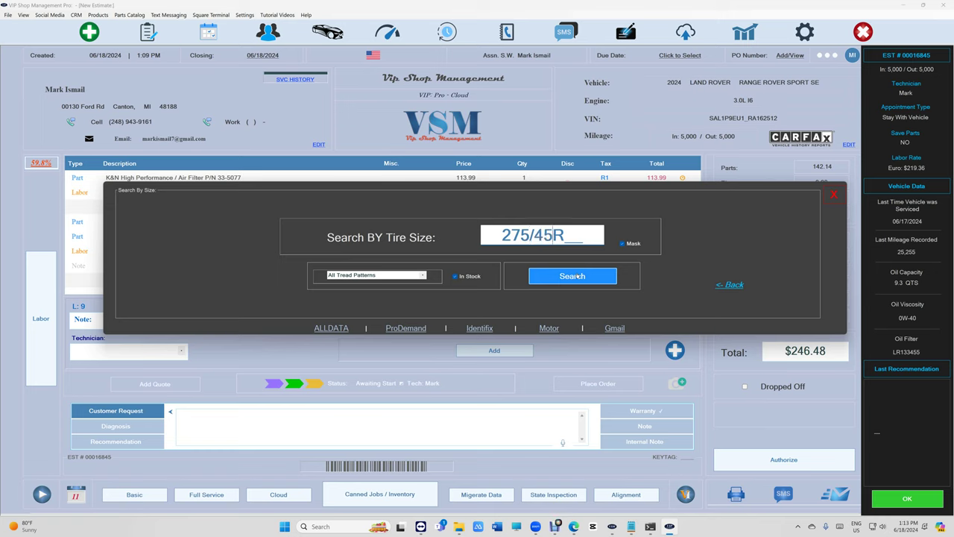
type("22")
left_click(572, 277)
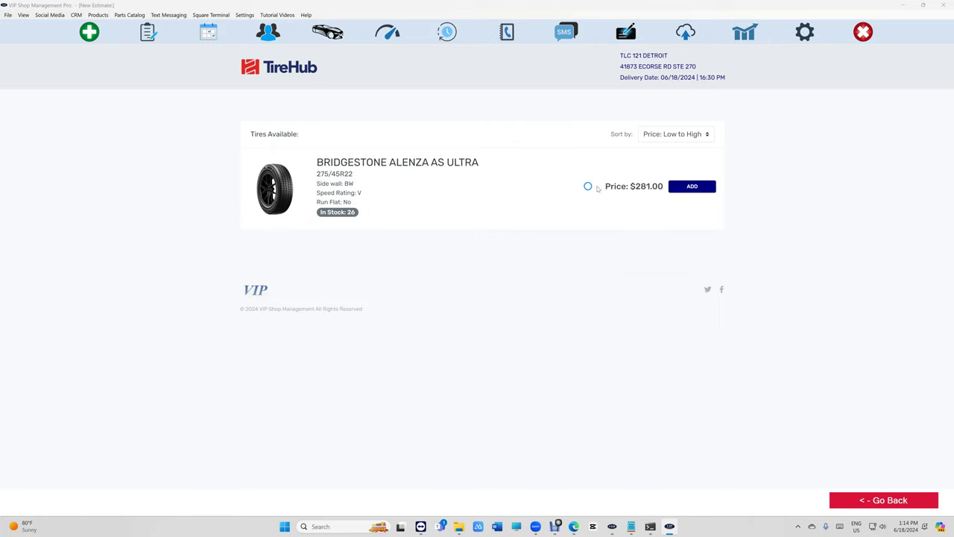
left_click(691, 186)
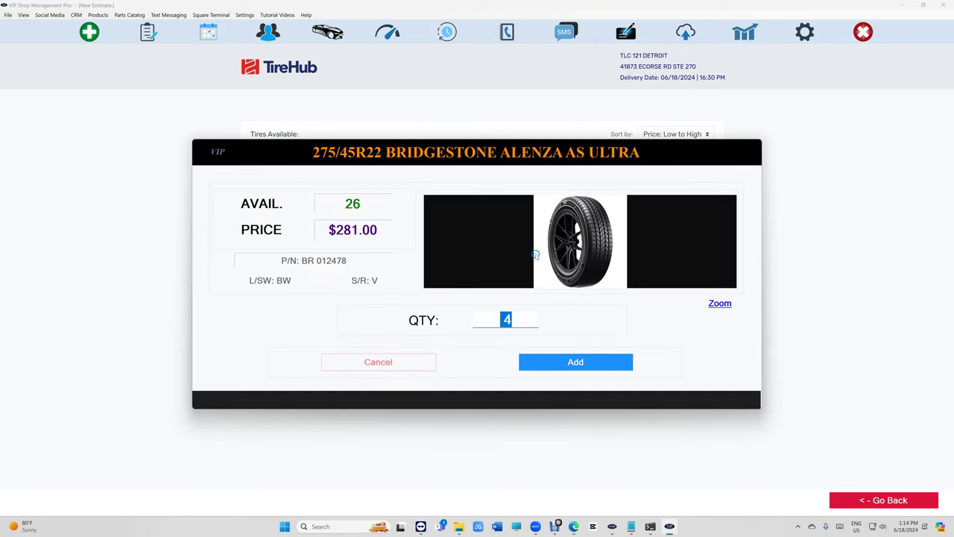
left_click(568, 363)
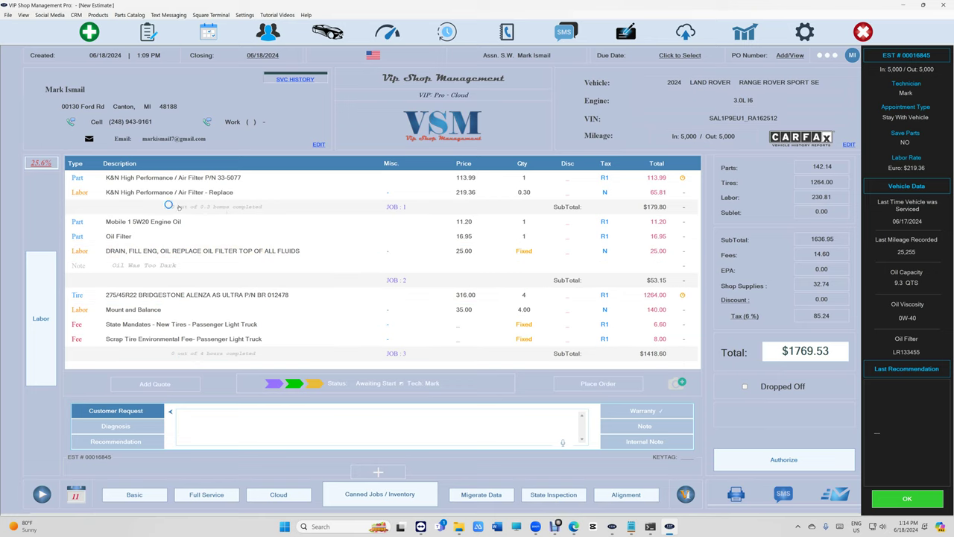
Step: Assign a technician to the K&N air filter replacement labor line, mark the line's status completed and update it
left_click(391, 195)
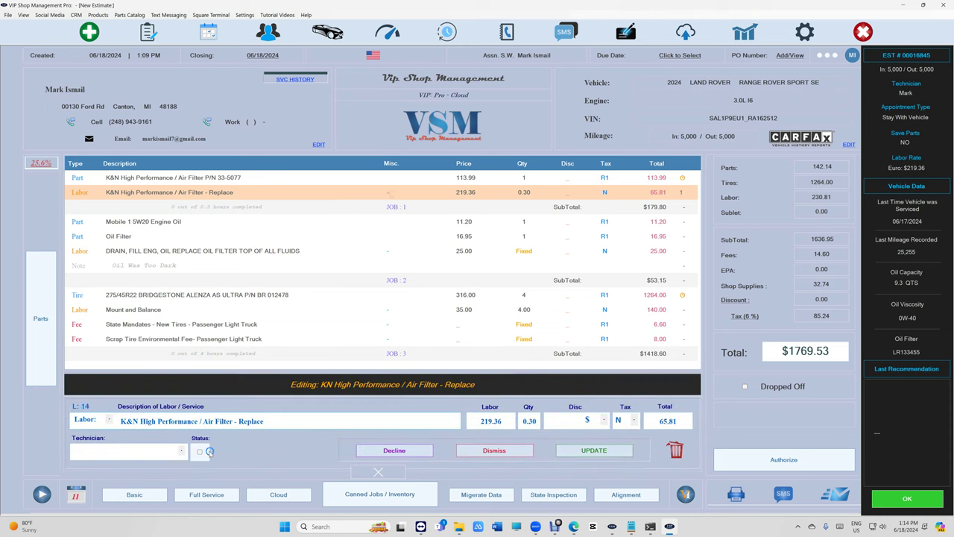
left_click(154, 451)
left_click(149, 477)
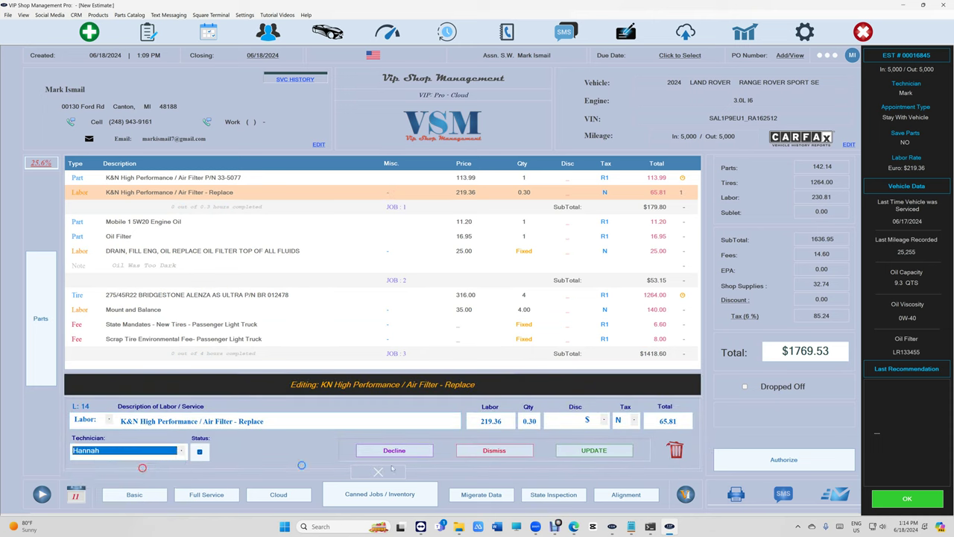
left_click(594, 450)
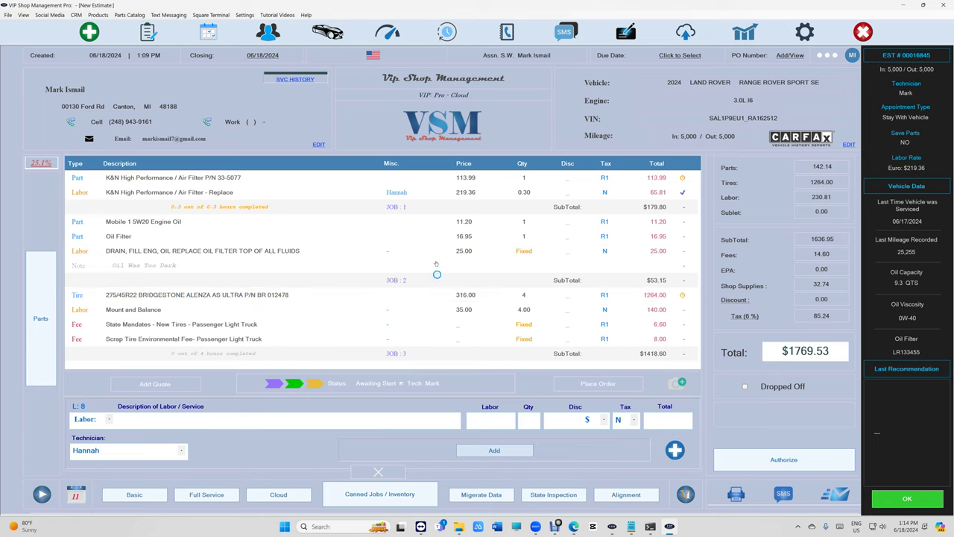
Step: Place job 3, the Bridgestone tire job, on hold
left_click(477, 268)
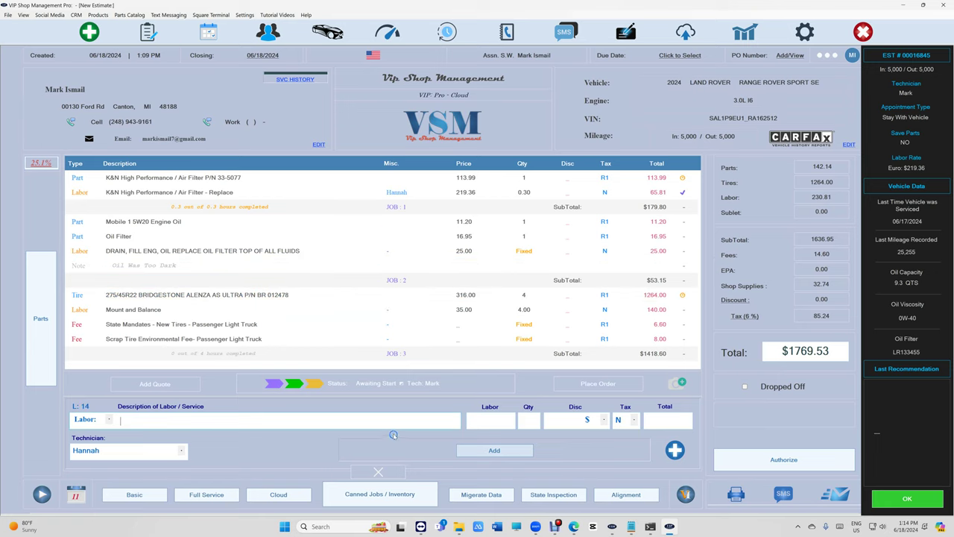
left_click(394, 354)
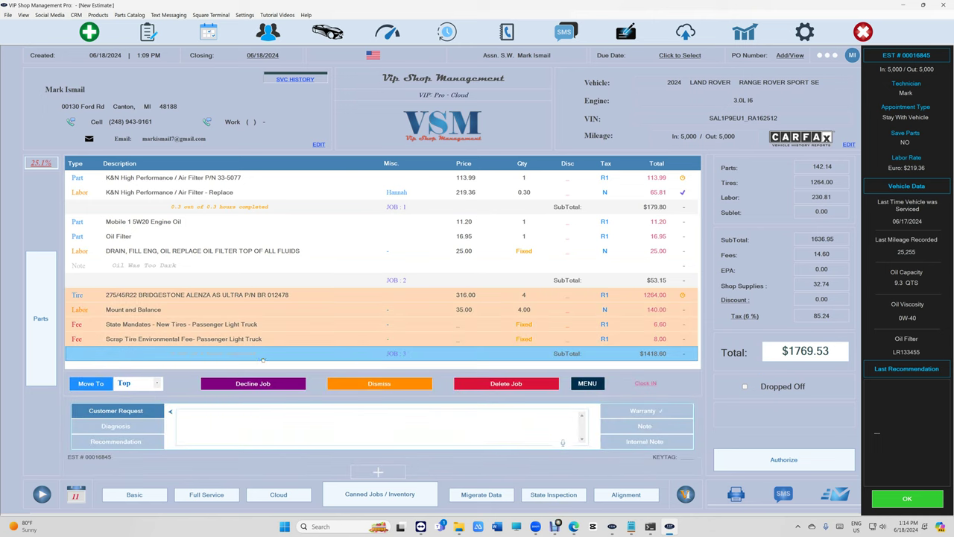
left_click(587, 383)
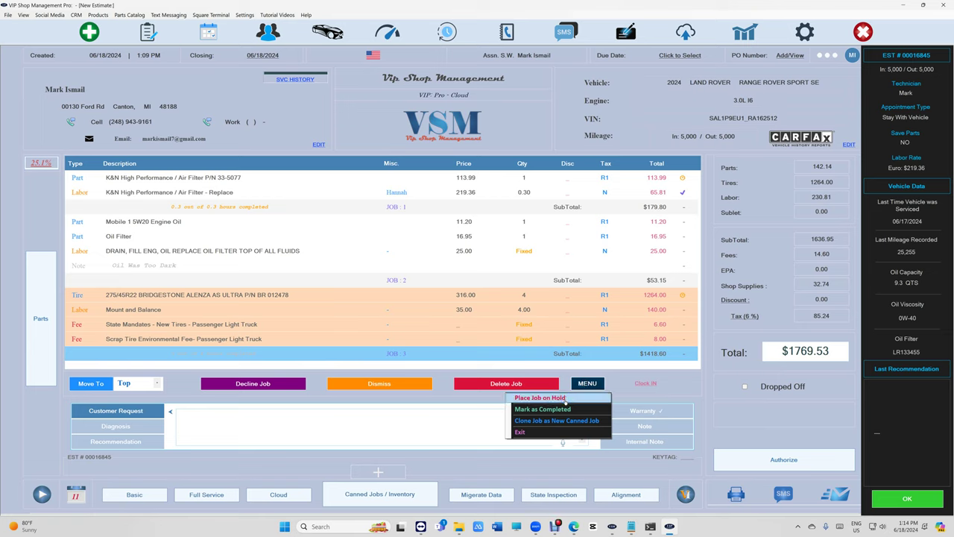
left_click(564, 398)
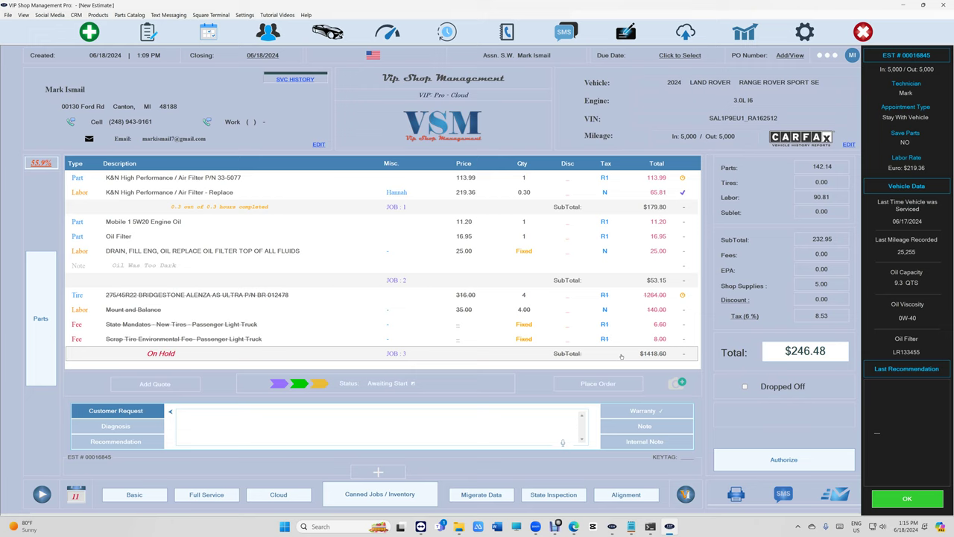
Step: Resume the Bridgestone tire job that is on hold
left_click(621, 356)
left_click(591, 383)
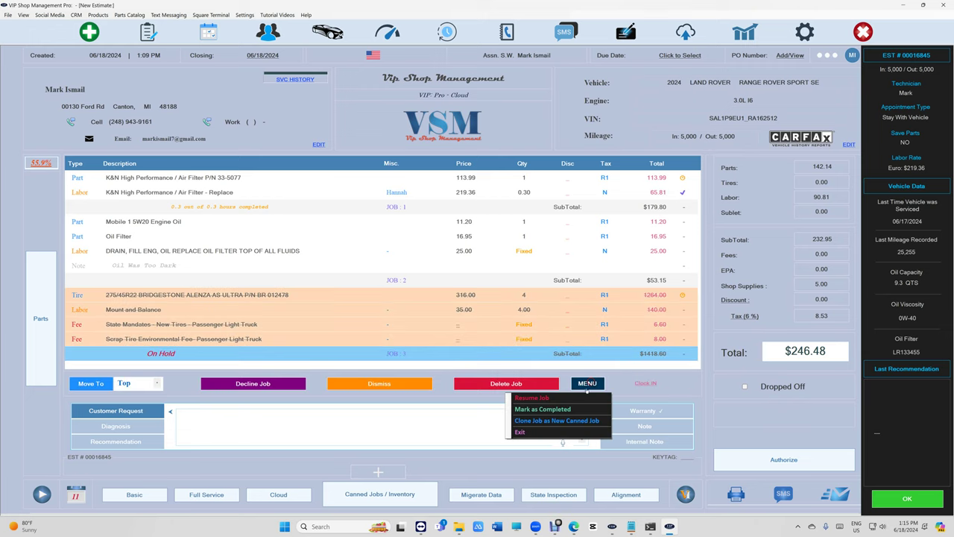
left_click(572, 399)
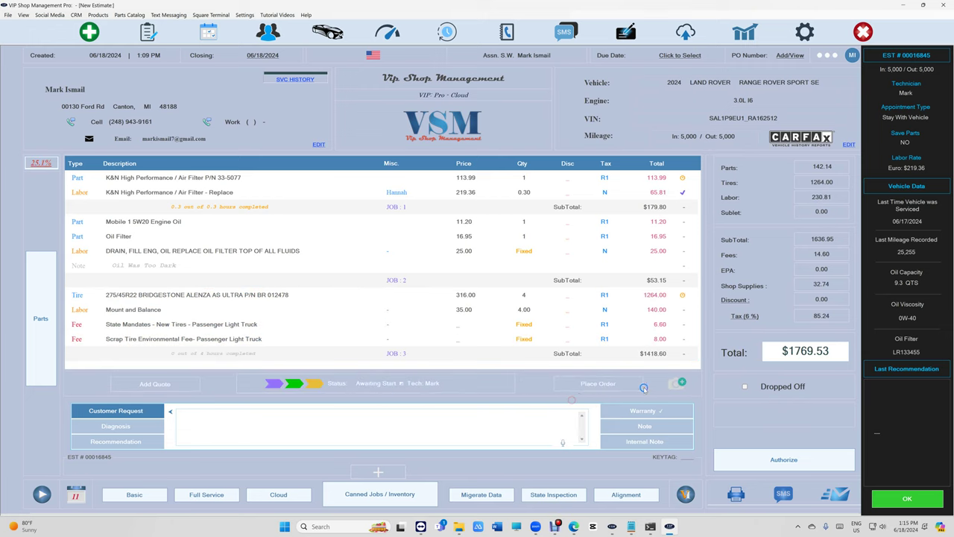
Step: Mark the Bridgestone tire job, job 3, as completed
left_click(539, 354)
left_click(585, 383)
left_click(558, 409)
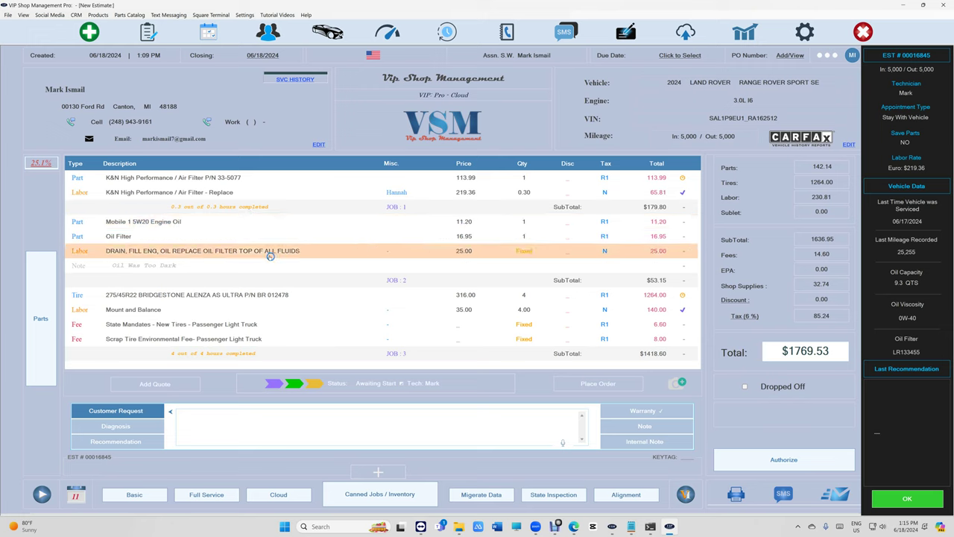
Step: Mark the oil change job, job 2, as completed
left_click(485, 281)
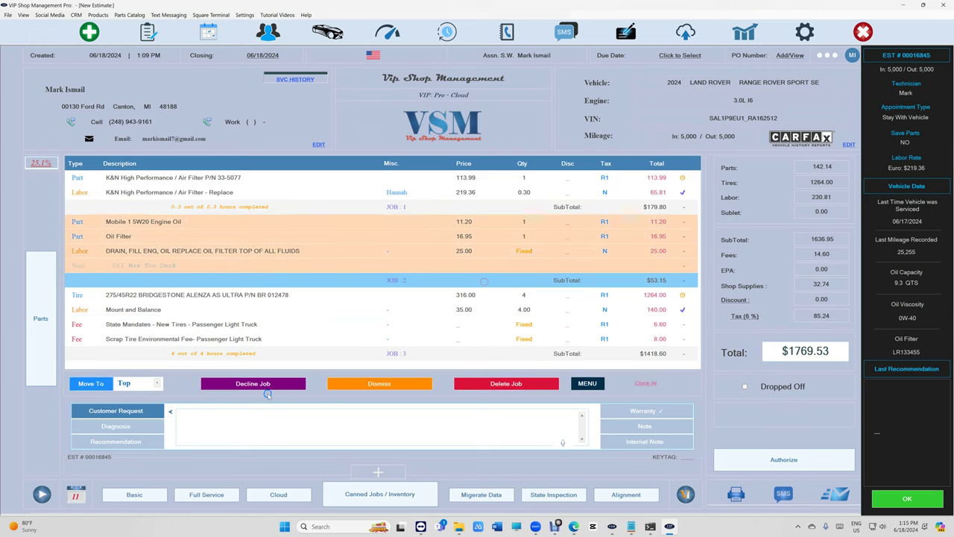
left_click(587, 384)
left_click(584, 409)
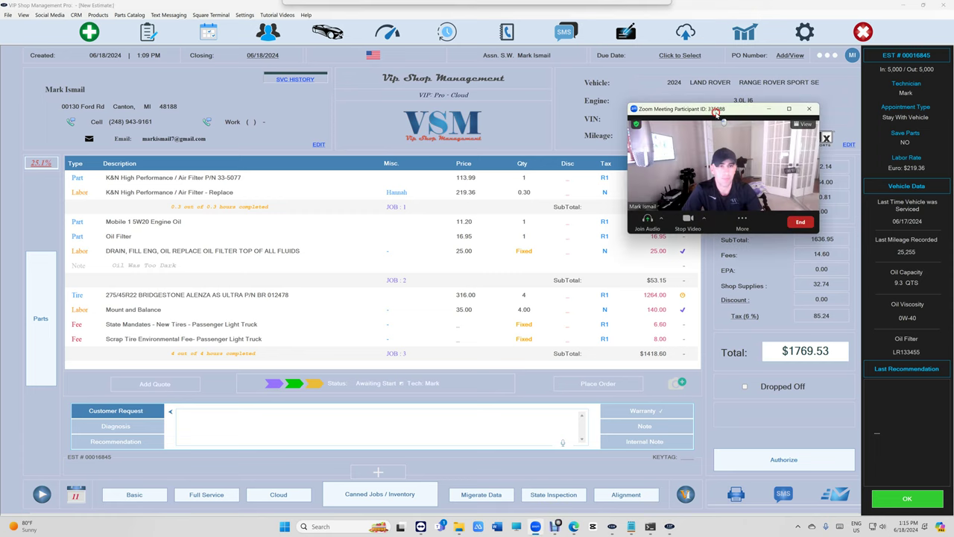
left_click_drag(708, 113, 685, 81)
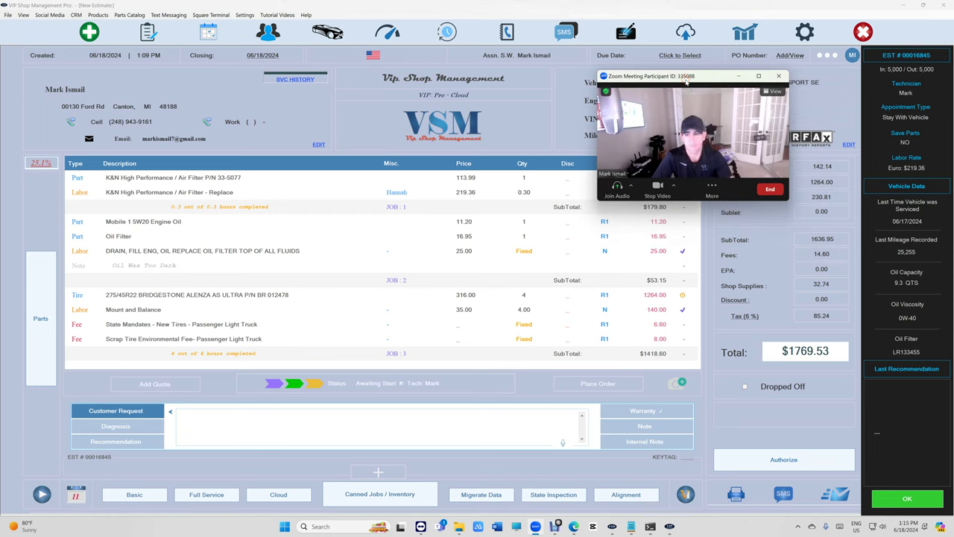